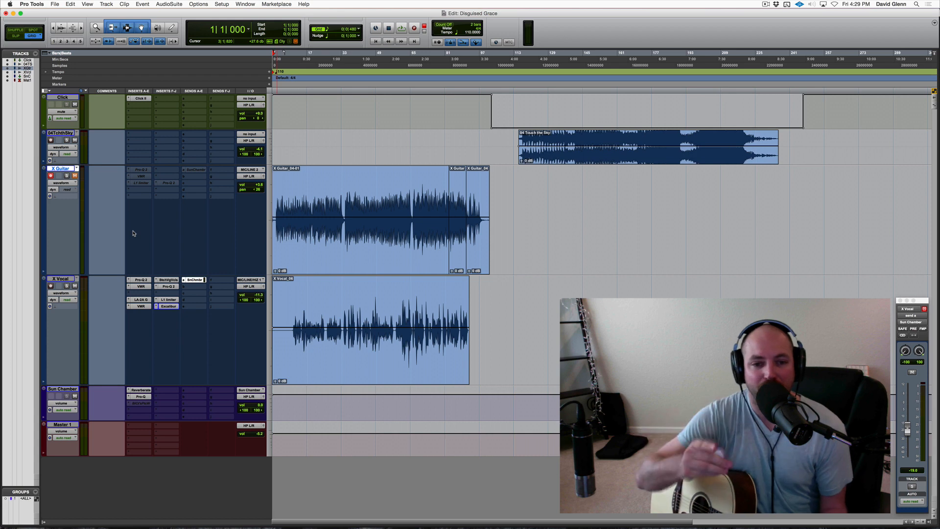
Step: Create a new empty playlist on the X Guitar track
click(77, 169)
click(89, 175)
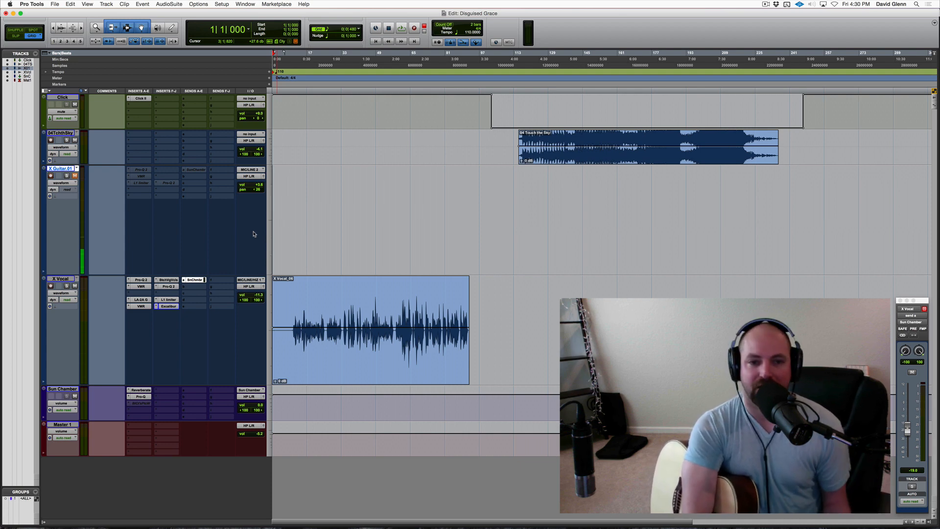
Step: Switch to the Console app and review the API Vision and Studer A800 plug-ins on Analog 2, closing both windows
key(super+Tab)
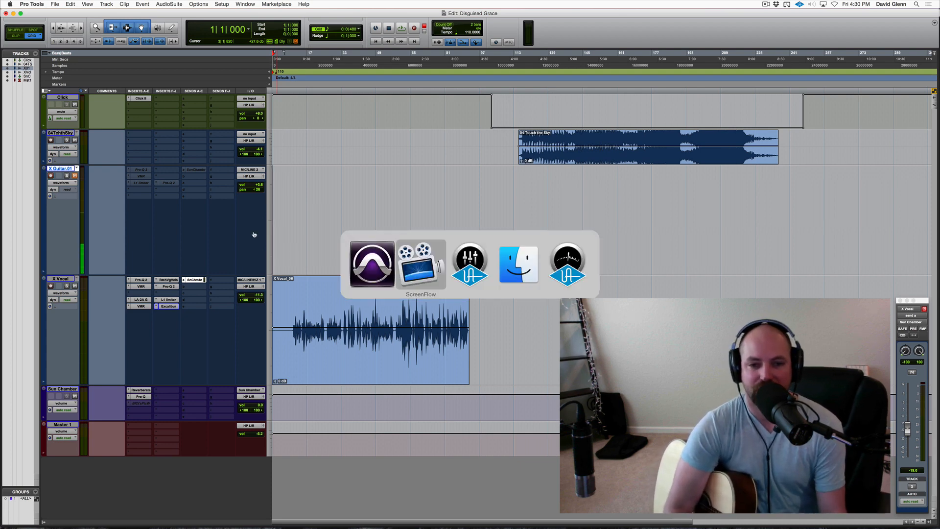
key(super+Tab)
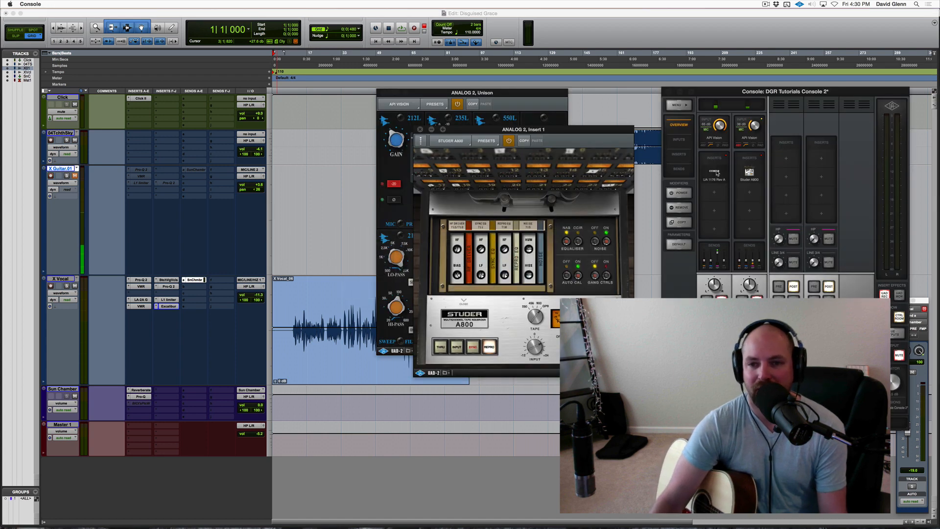
click(749, 140)
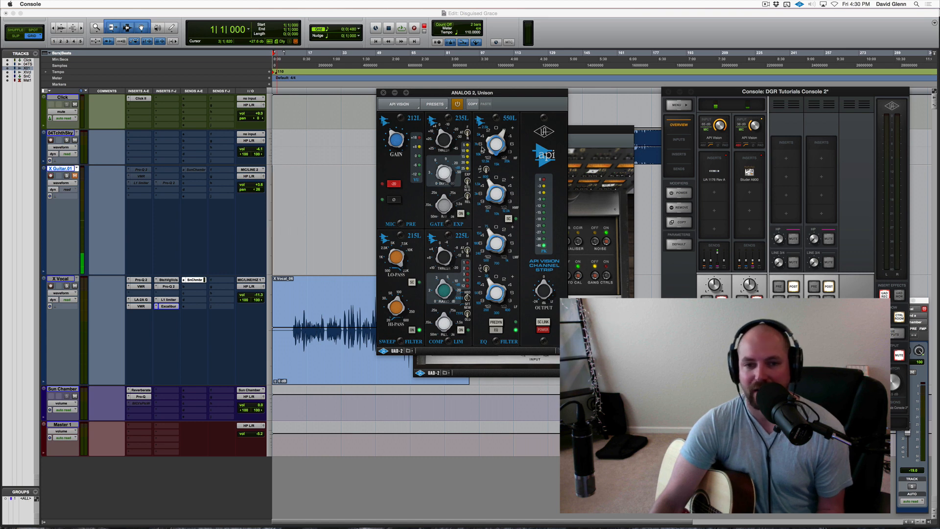
click(748, 170)
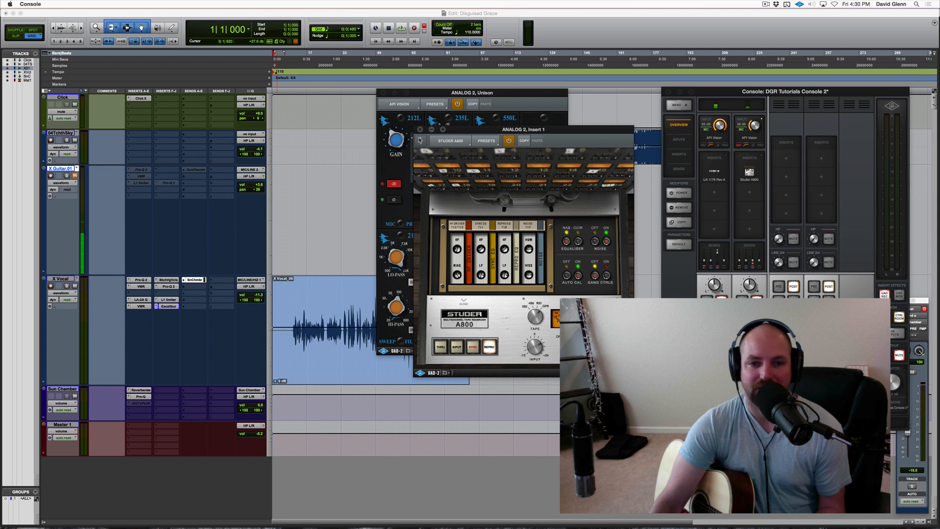
click(420, 129)
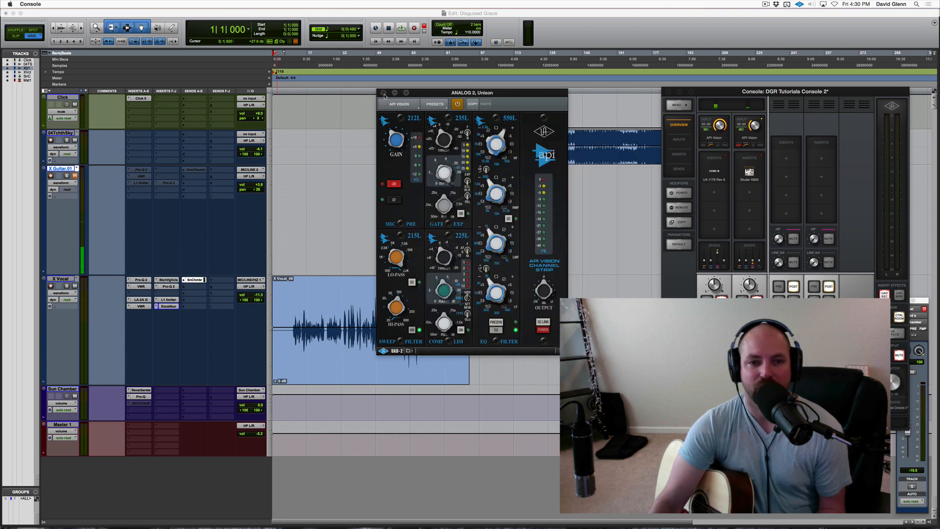
click(383, 93)
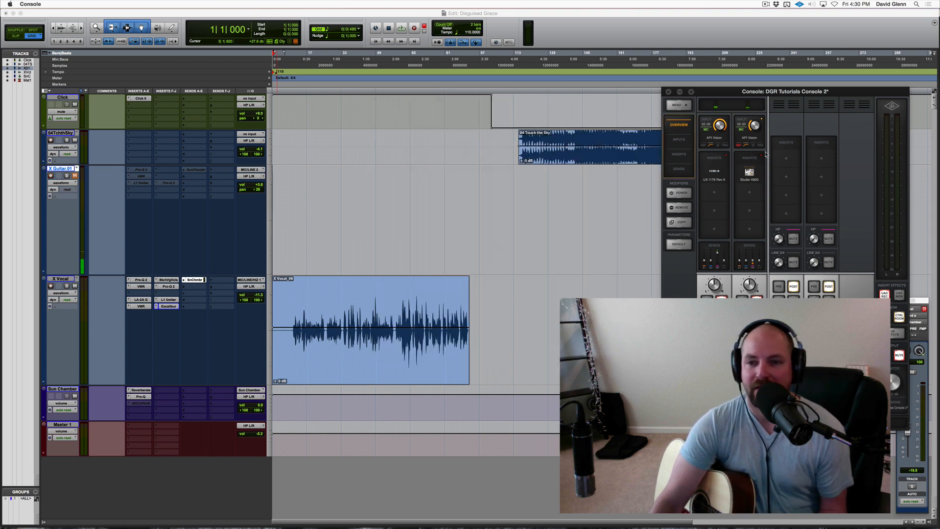
Step: Switch back to Pro Tools and record a guitar take from bar 1 on the guitar track's new playlist
click(214, 233)
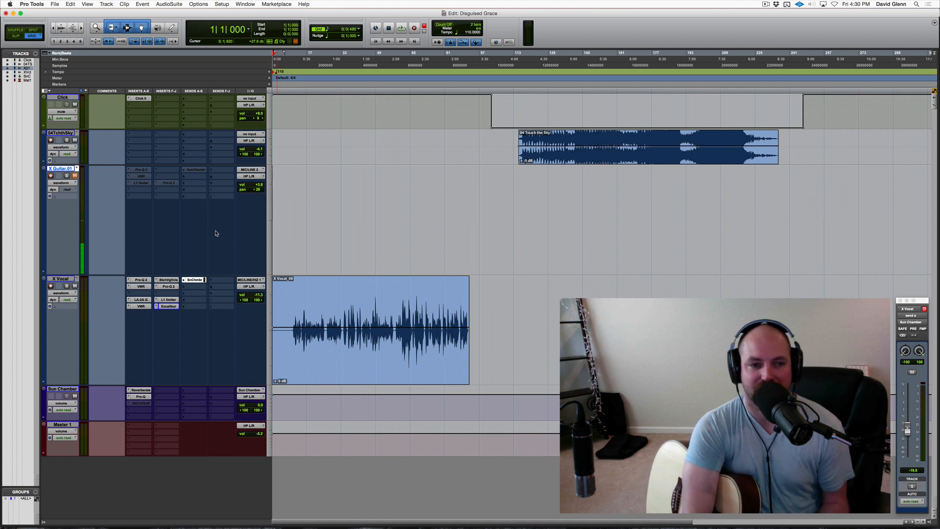
key(super+space)
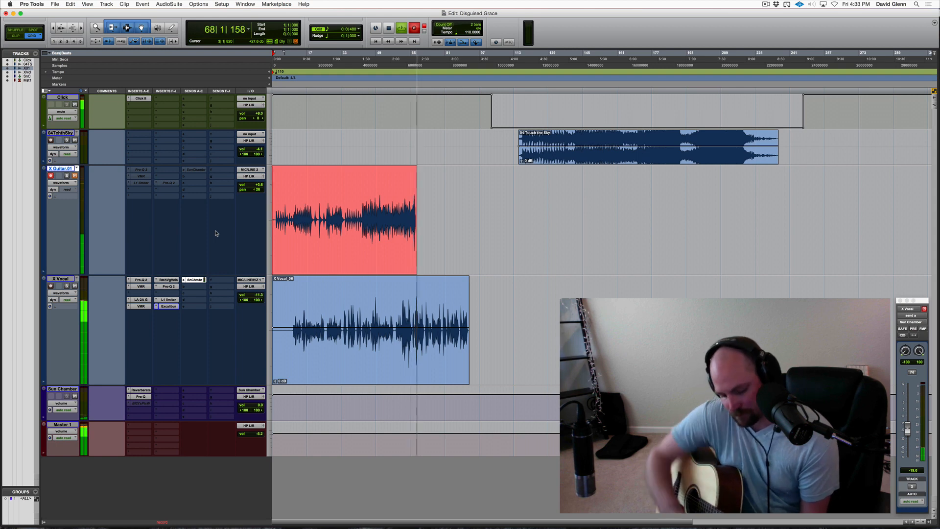
key(space)
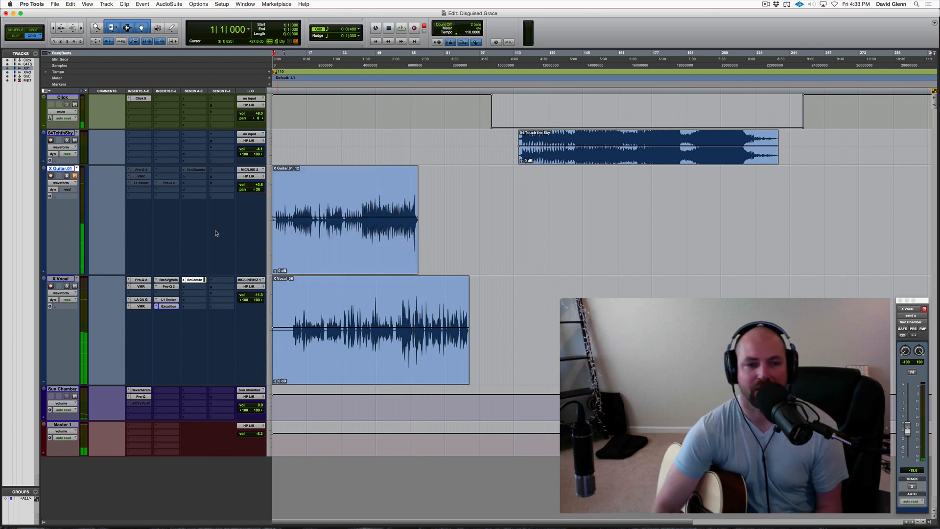
Step: Play back the end of the new guitar take from about bar 65 to check its final bars
click(422, 194)
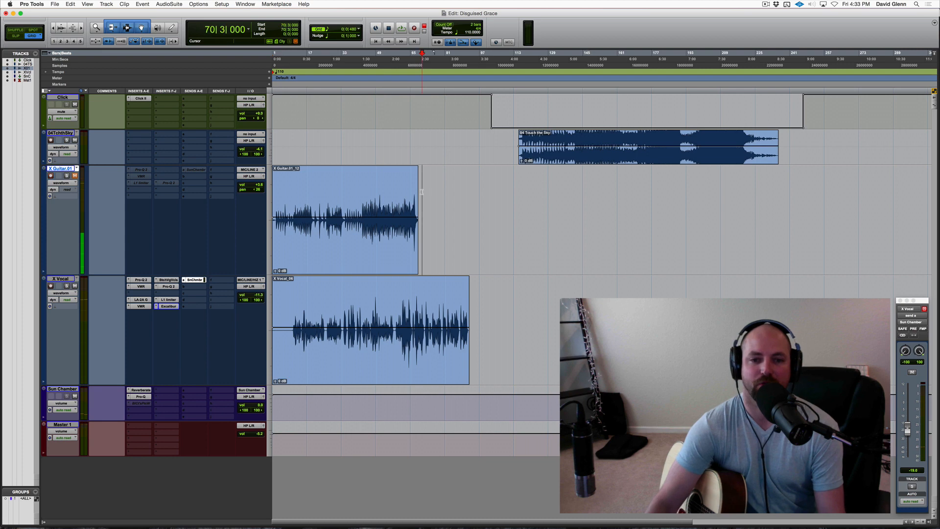
key(t)
key(t)
key(t)
click(507, 192)
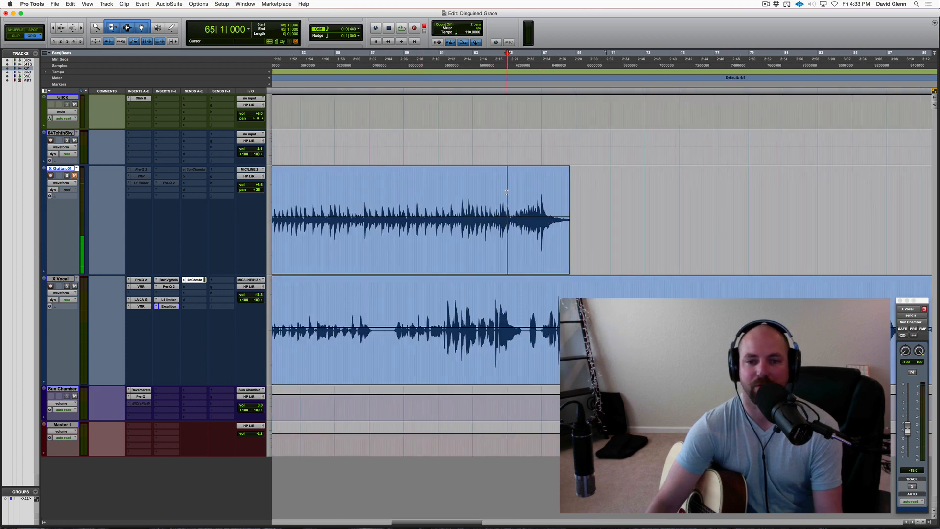
click(511, 190)
key(t)
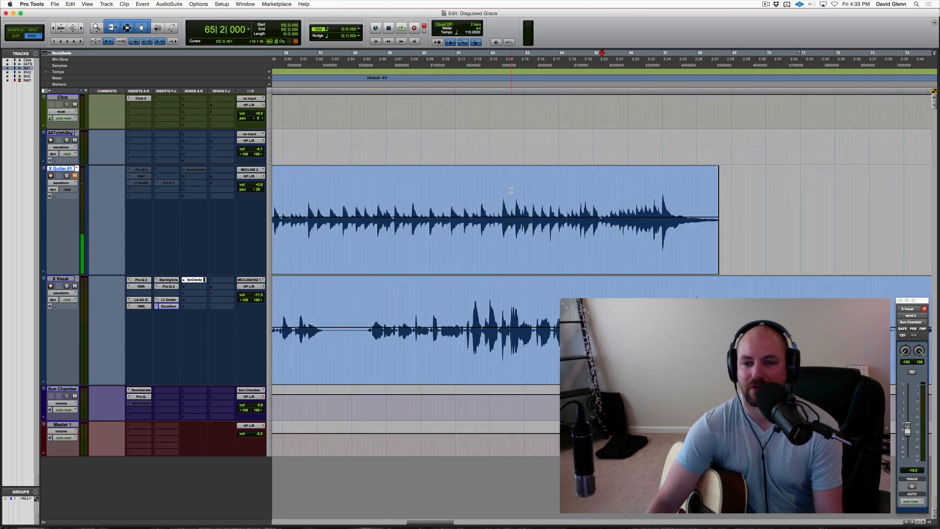
scroll(510, 190, right, 5)
key(space)
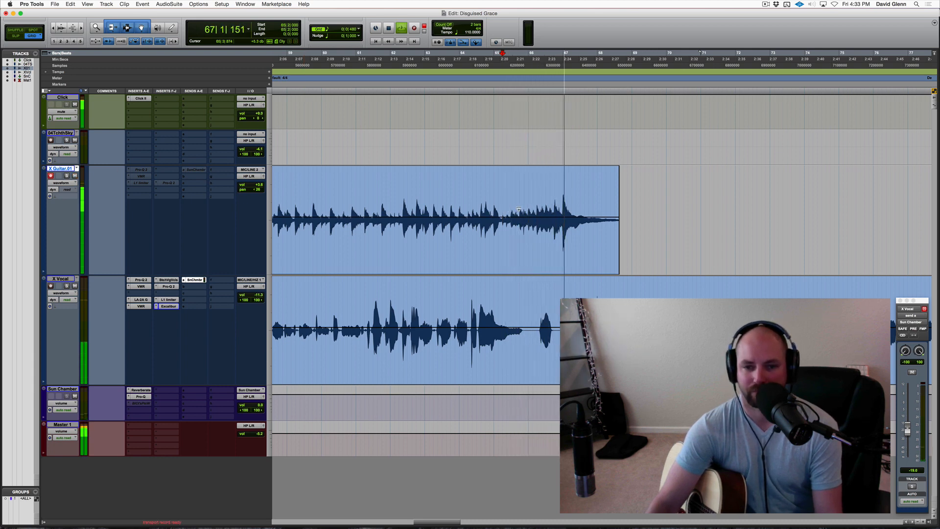
key(space)
Step: Record the rest of the guitar part from bar 67, discarding the first punch-in and retaking it
click(560, 193)
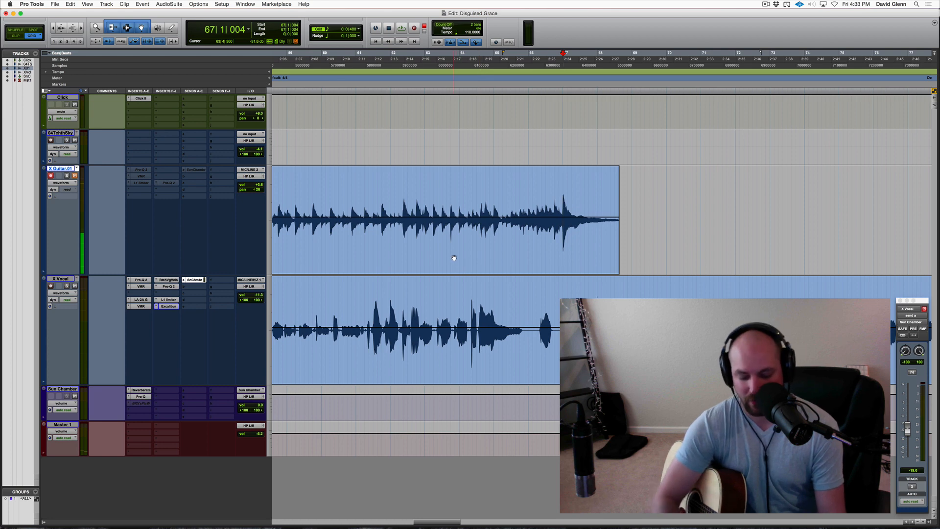
key(space)
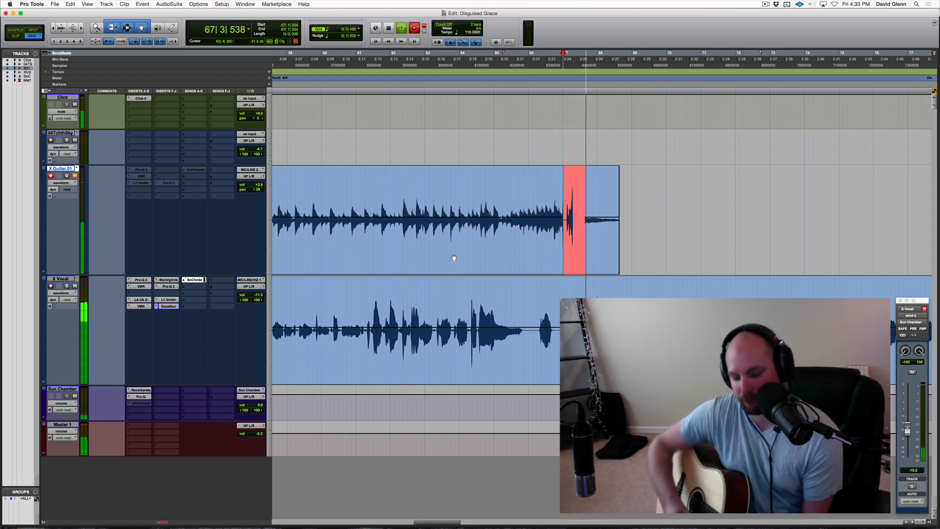
key(space)
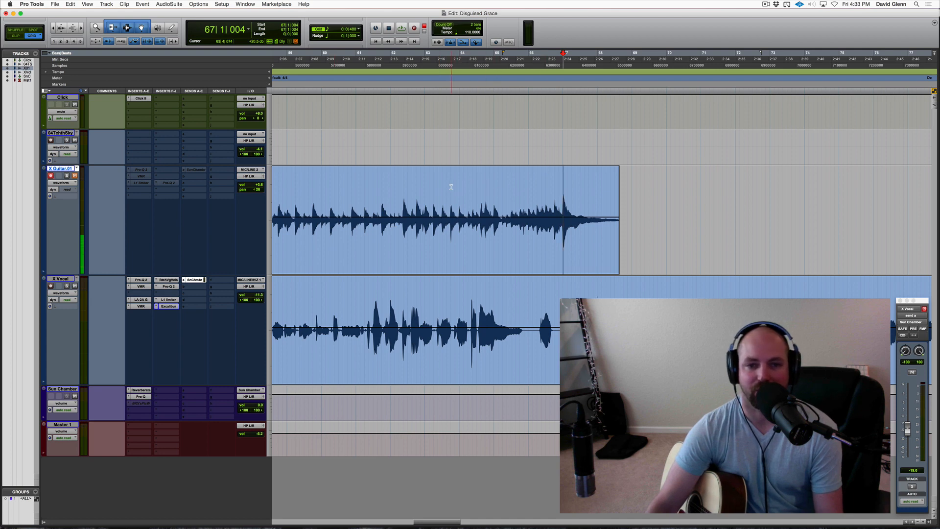
key(super+space)
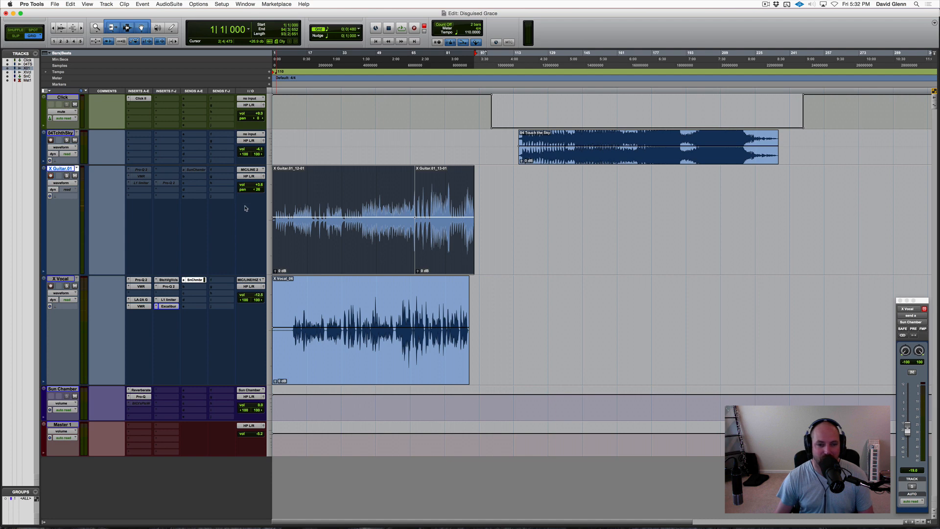
Step: Play the recorded guitar take from near its start with the cursor at bar 2, beat 4
click(277, 191)
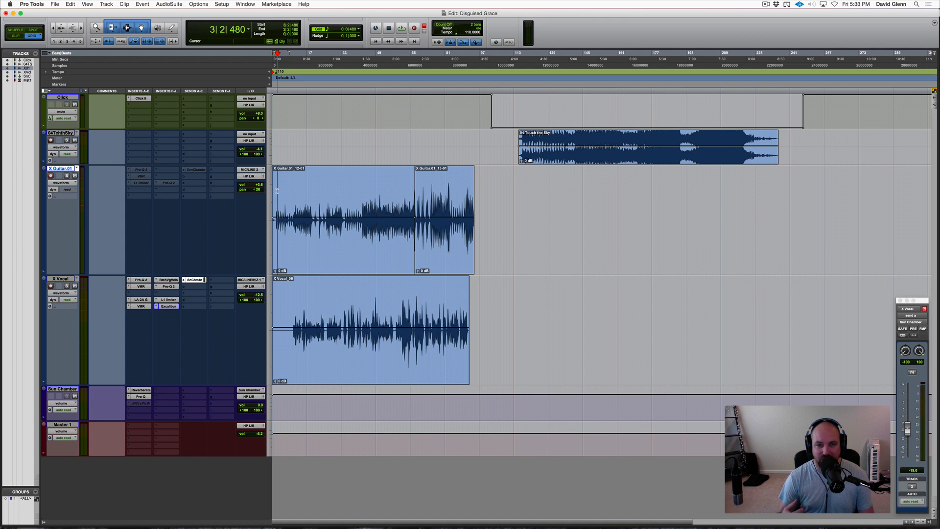
key(super+bracketright)
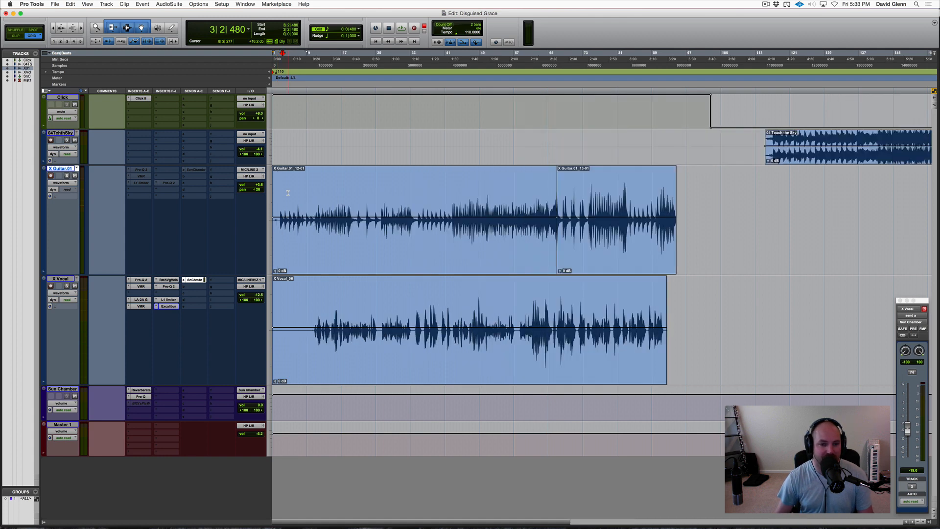
click(280, 192)
key(space)
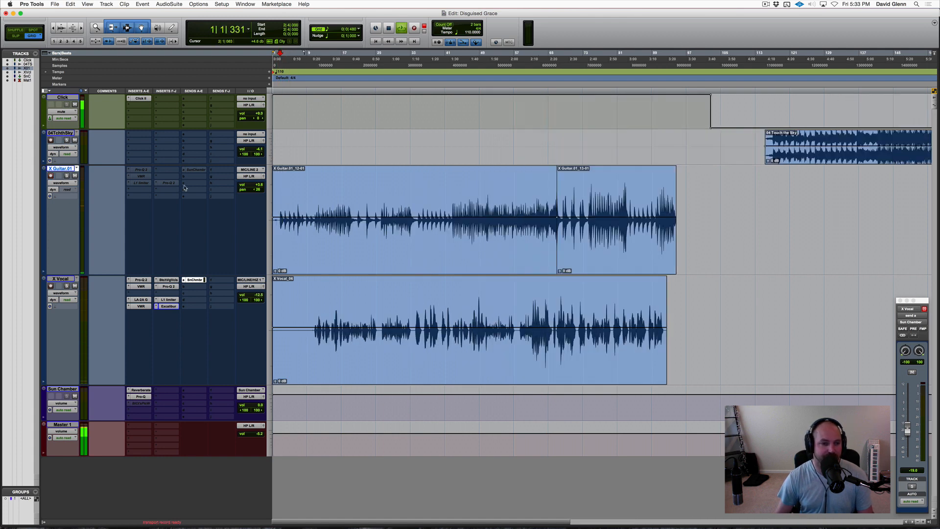
click(75, 105)
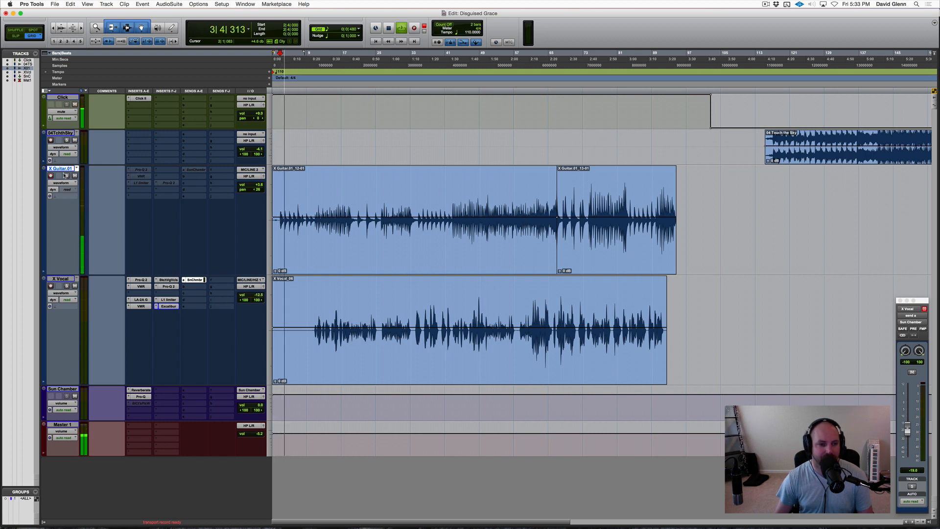
key(space)
click(189, 4)
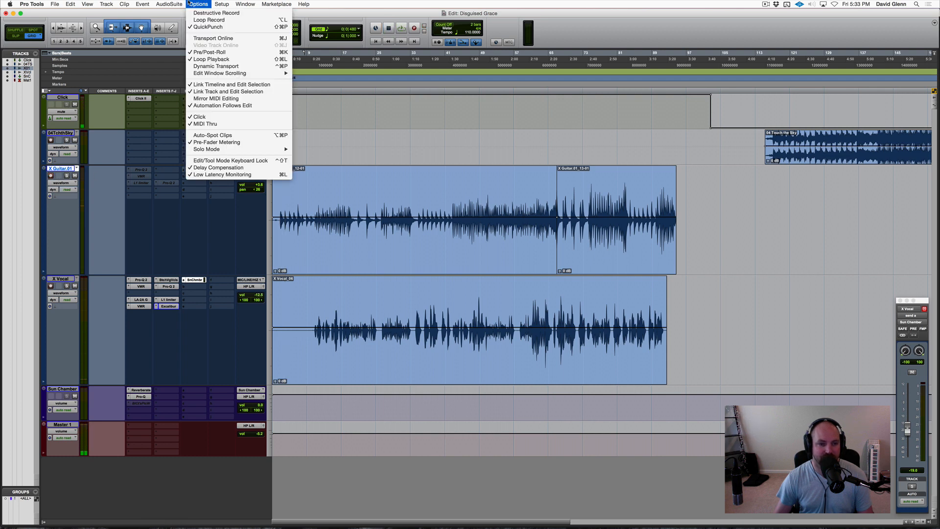
click(189, 3)
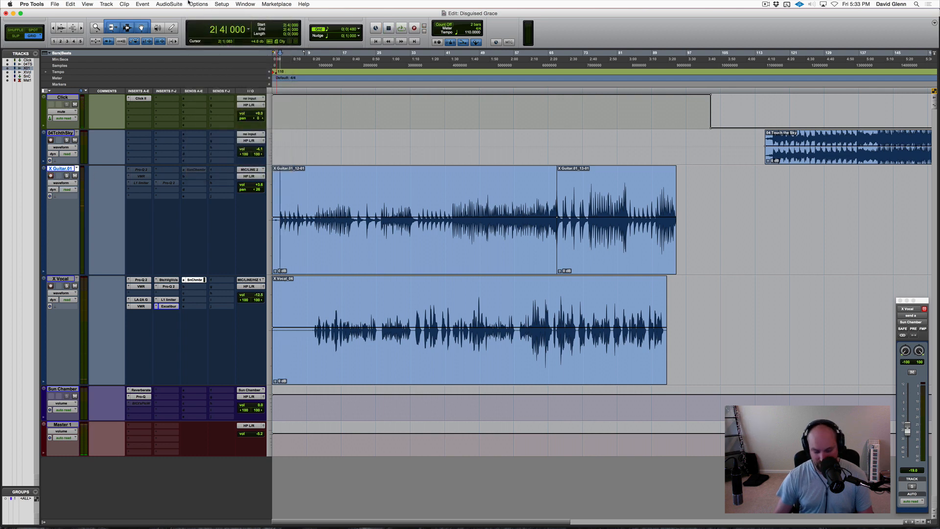
Step: Activate and open the guitar track's Pro-Q 2 insert to view its EQ curve, and make it inactive again
right_click(132, 173)
click(167, 156)
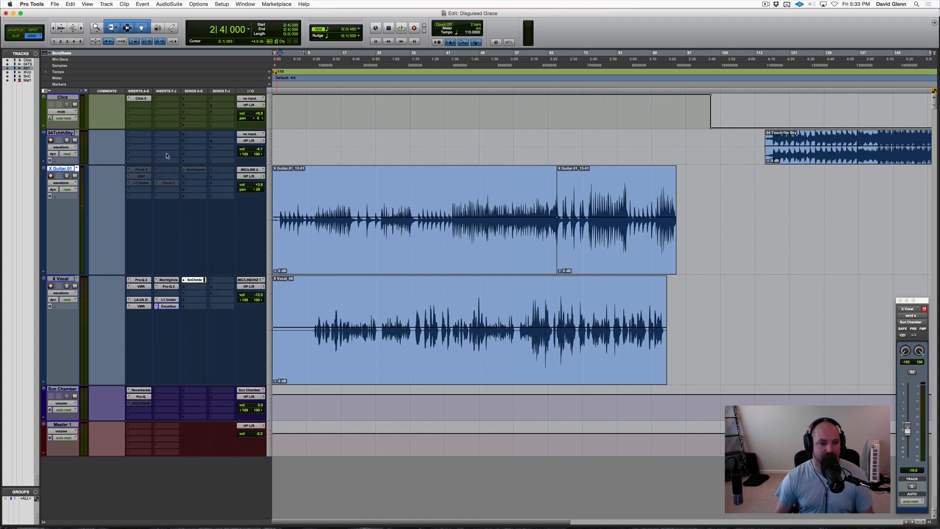
click(141, 170)
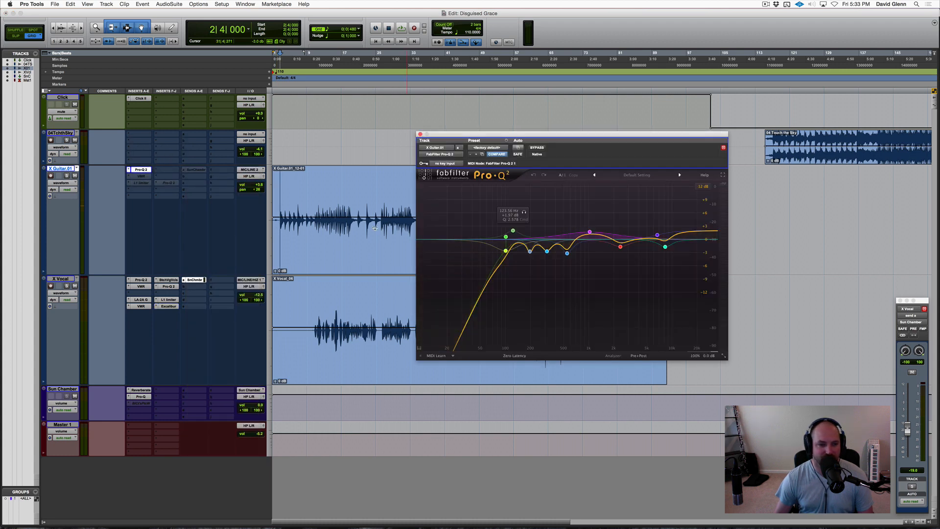
ctrl+super+click(141, 170)
Step: Start playback and switch the guitar track to its original X Guitar playlist for comparison
key(space)
click(76, 169)
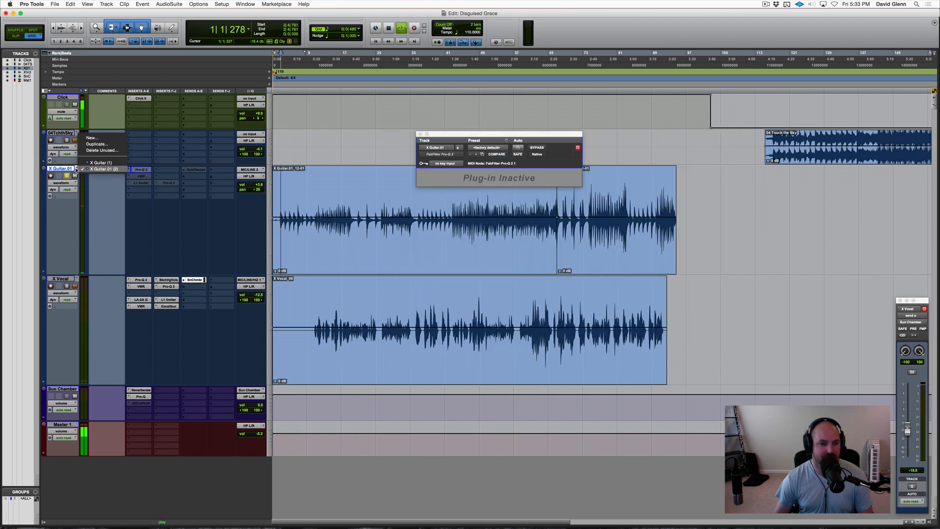
click(98, 163)
Step: Make the Click track inactive
click(73, 98)
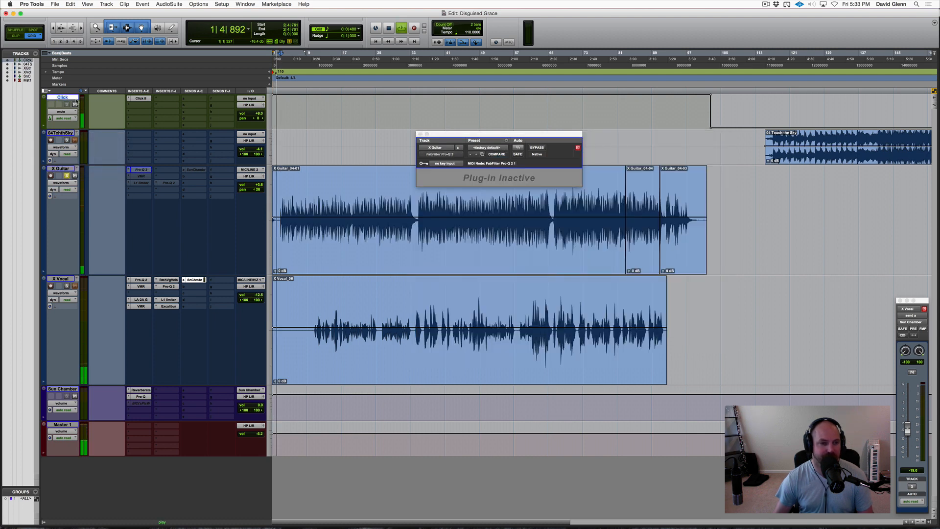
right_click(72, 98)
click(96, 113)
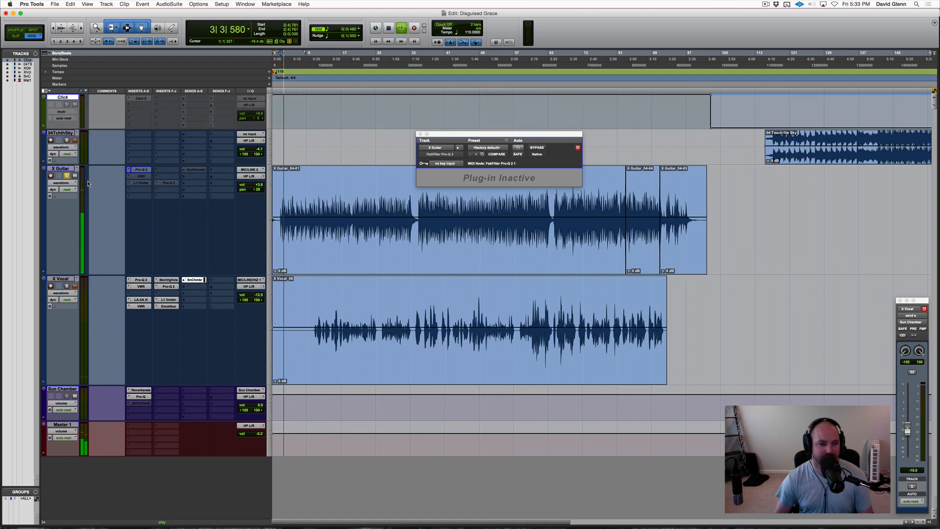
Step: Switch the guitar track back to the X Guitar.01 playlist, listen to the new take, and stop playback
click(77, 169)
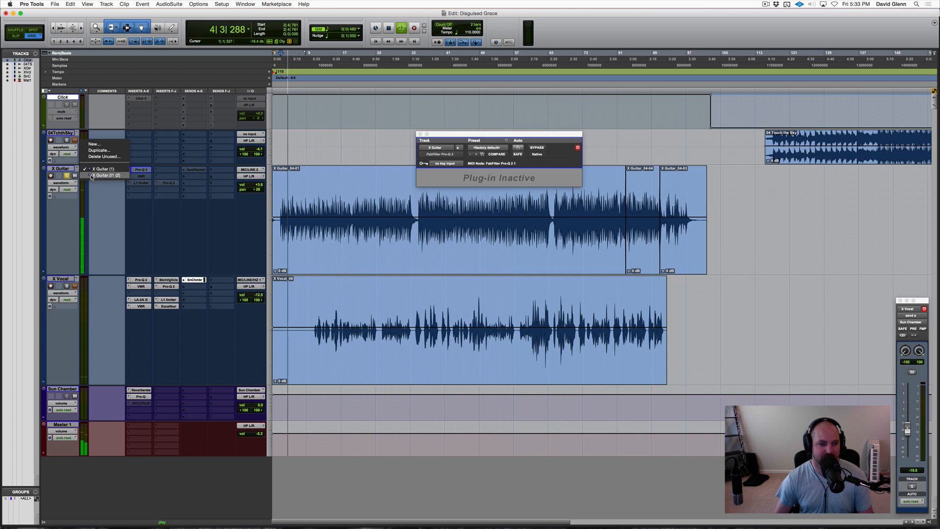
click(93, 175)
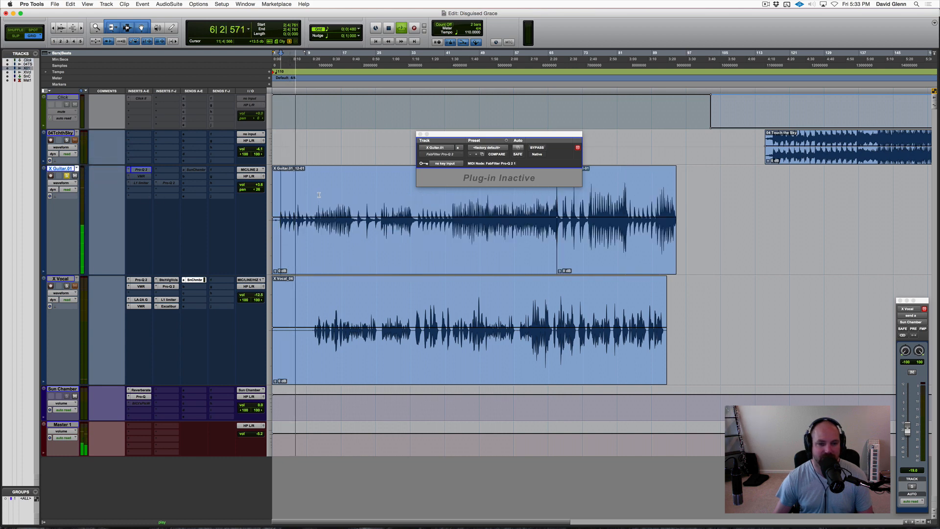
key(space)
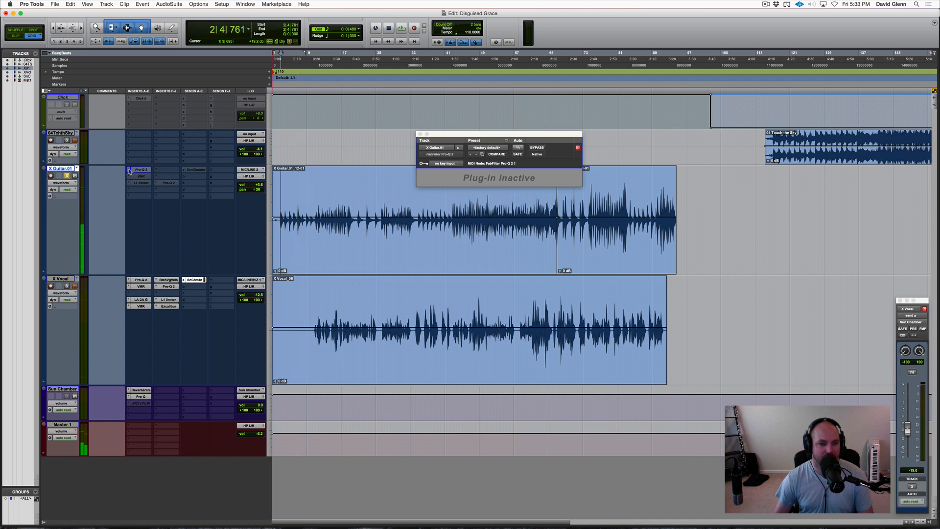
Step: Replace the guitar track's Pro-Q 2 insert with Virtual Mix Rack, load VCC Channel into its first slot, and start playback
click(131, 170)
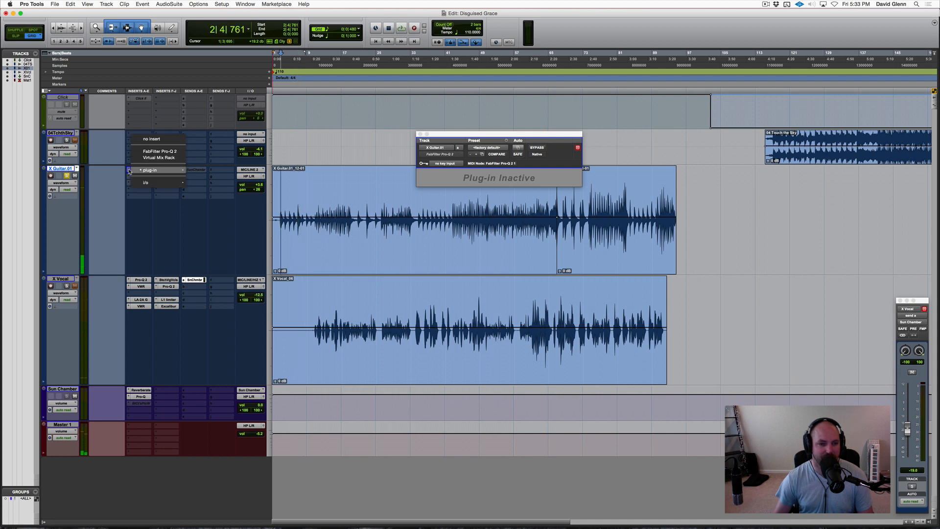
click(159, 158)
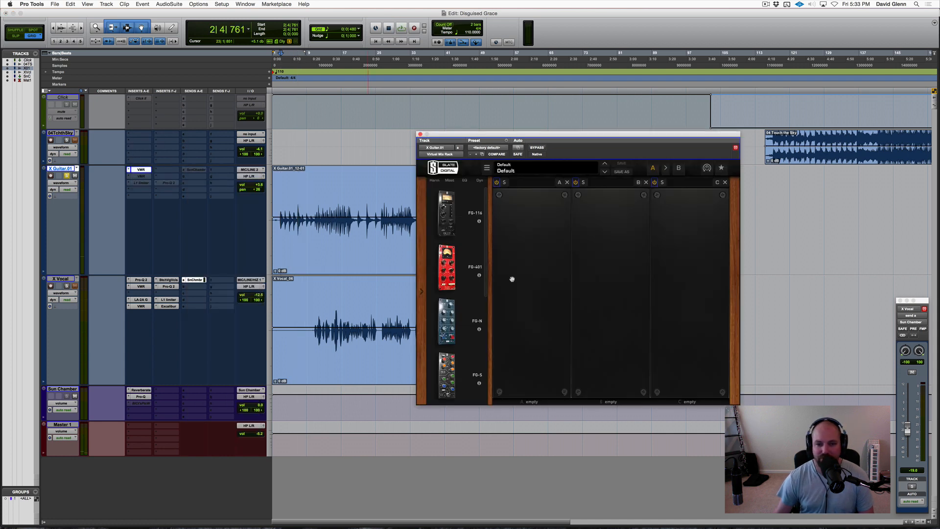
scroll(489, 265, down, 5)
drag(446, 321, 522, 267)
key(space)
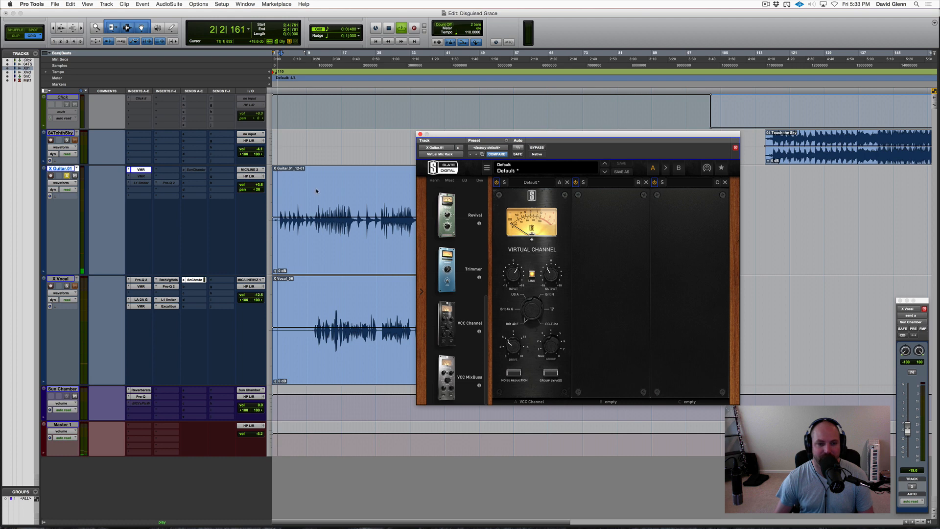
Step: During playback, set the VCC Channel's linked input gain to +6.62 dB and turn on its noise reduction
click(301, 197)
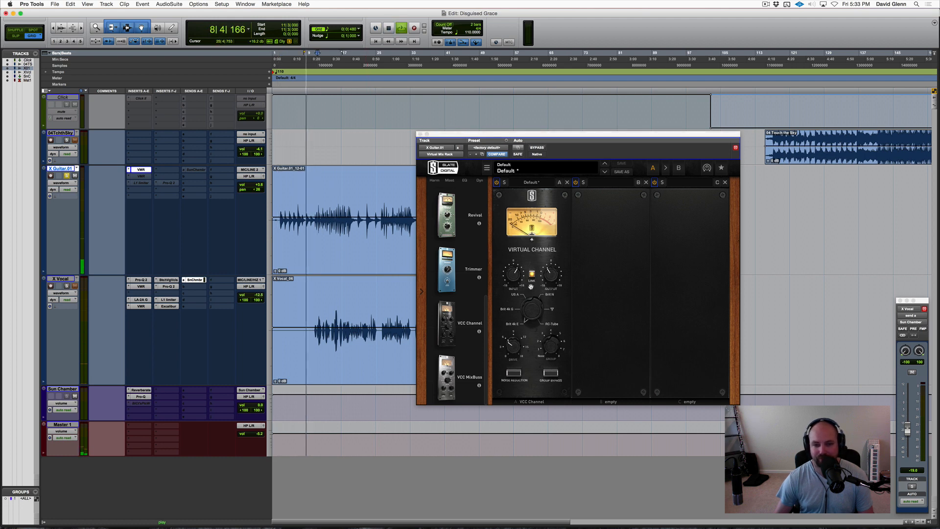
drag(517, 279, 517, 273)
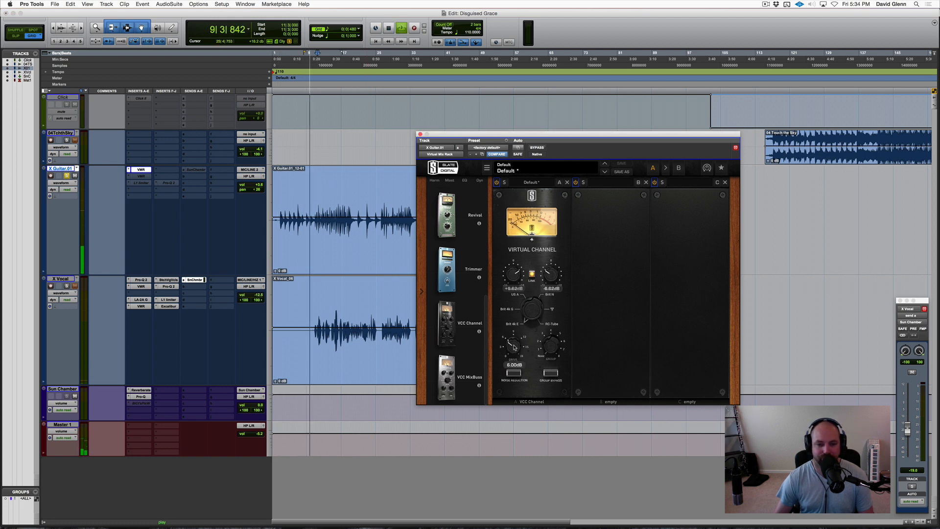
click(520, 373)
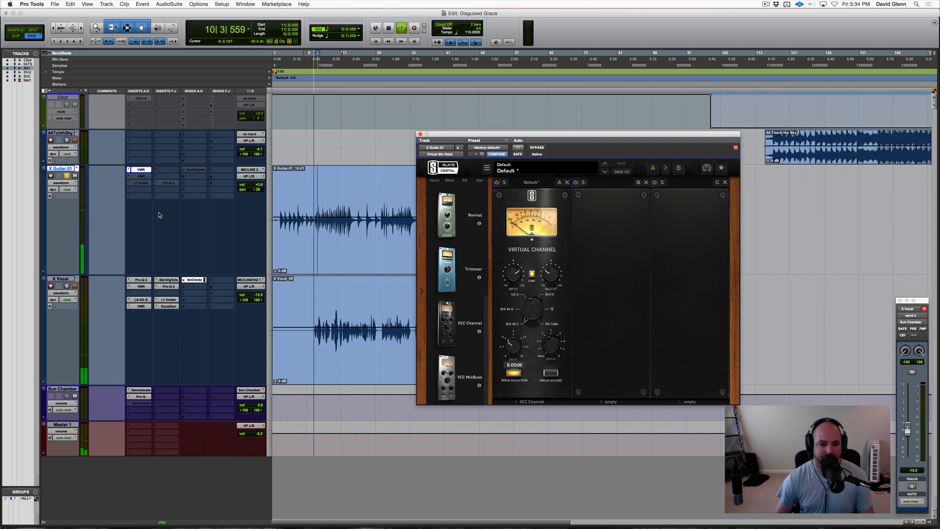
Step: Load Revival into the rack's second slot, raise its Shimmer, and set its Thickness to 4.80
drag(453, 233, 610, 245)
drag(607, 291, 609, 258)
mouse_move(602, 348)
mouse_down()
mouse_move(605, 322)
mouse_move(600, 333)
mouse_up()
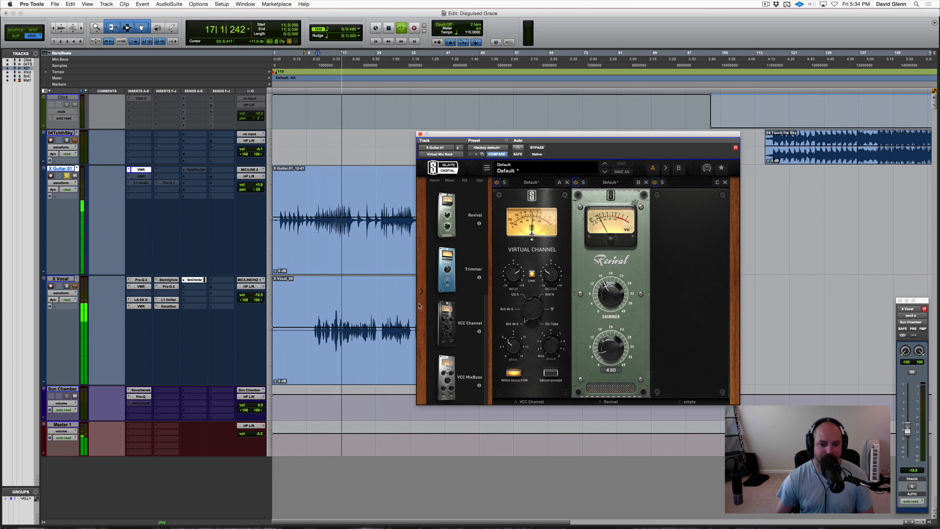
Step: Load the FG-116 compressor into the rack's third slot and set its input to -34.5
scroll(460, 286, up, 5)
scroll(461, 286, up, 1)
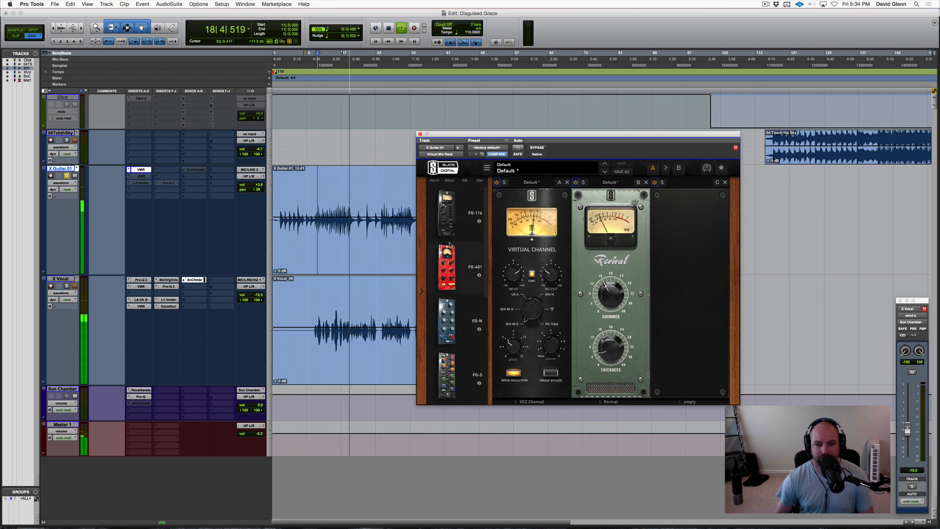
drag(449, 218, 670, 241)
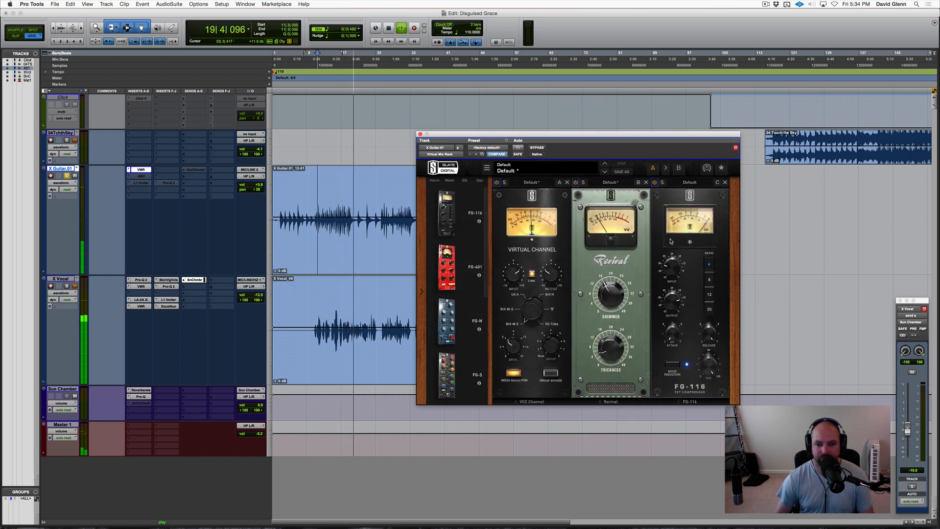
click(670, 269)
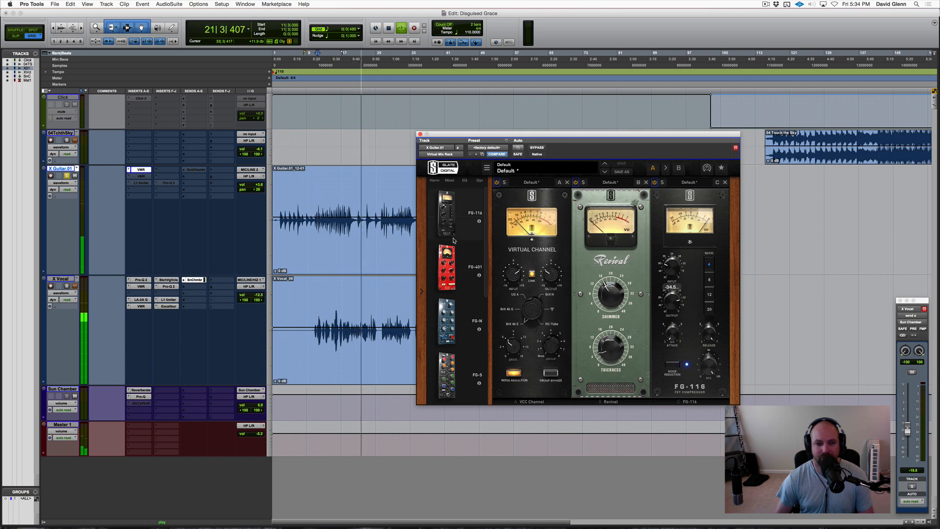
Step: Stop playback, select the short guitar phrase starting at bar 18 beat 2, and start playback again
key(space)
click(339, 204)
key(super+bracketright)
key(super+bracketright)
key(super+bracketright)
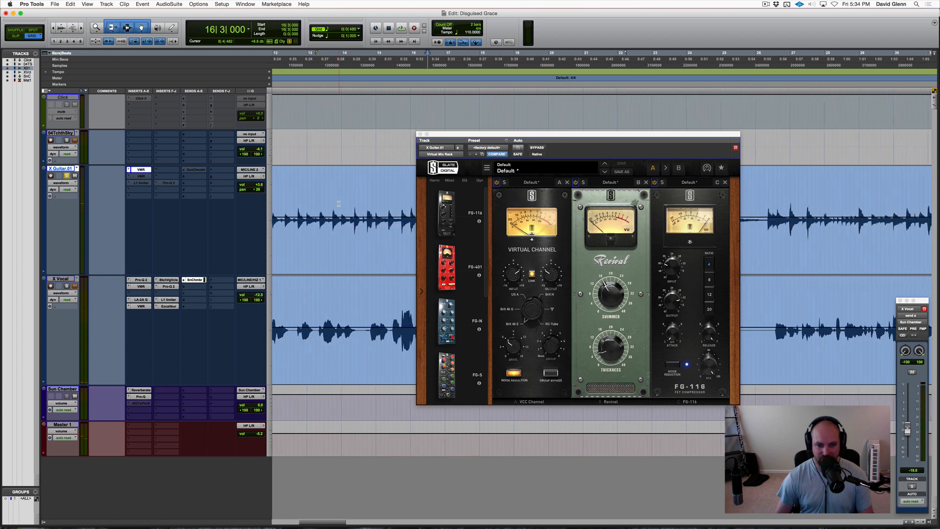
scroll(339, 203, right, 6)
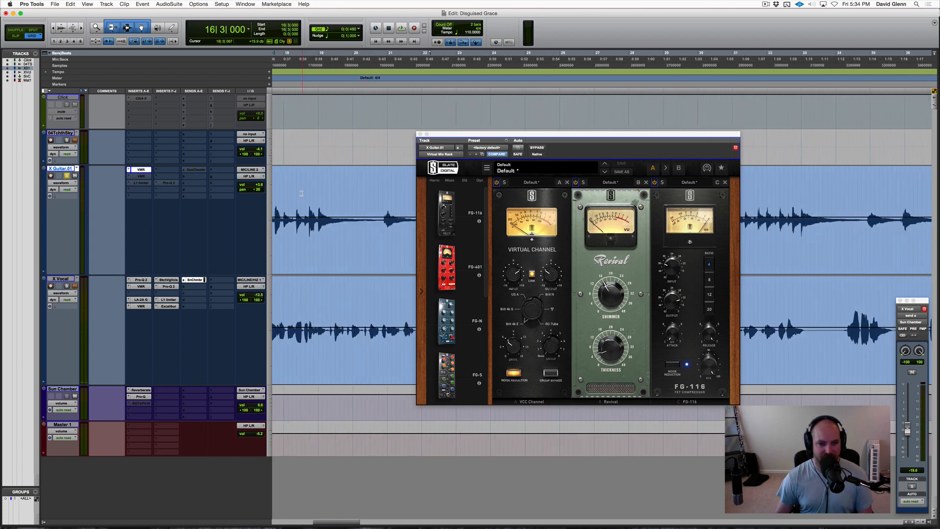
drag(293, 194, 344, 196)
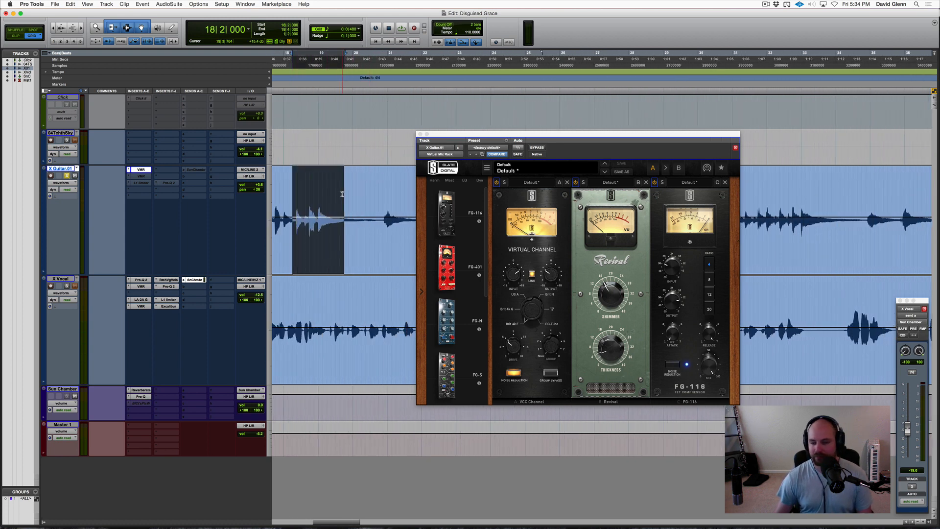
key(space)
Step: Set the FG-116's output to -12.0, release to 700, attack to about 3.05 and input to -25.9 during playback
click(678, 269)
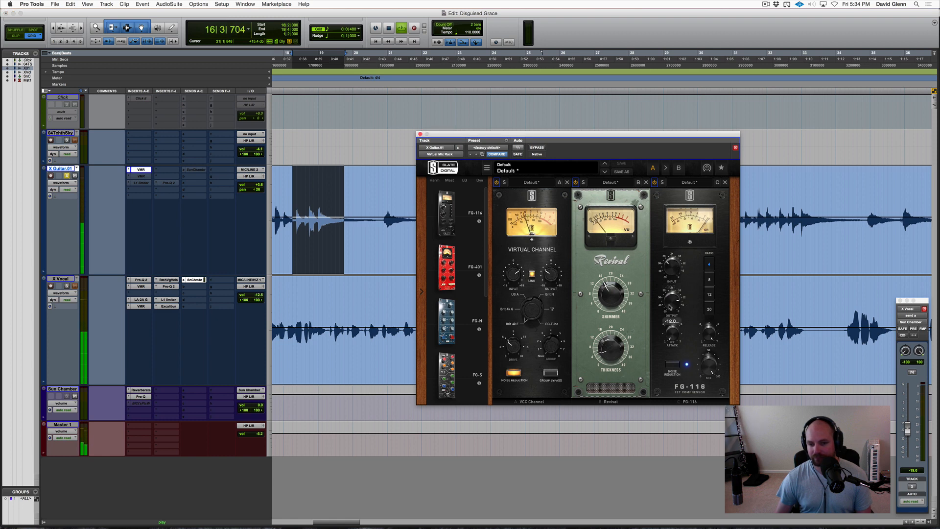
click(708, 336)
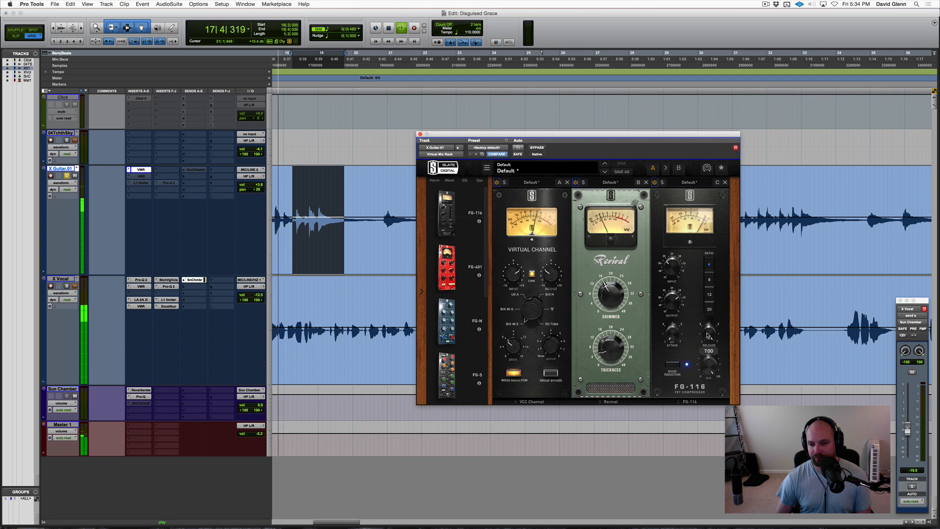
click(674, 335)
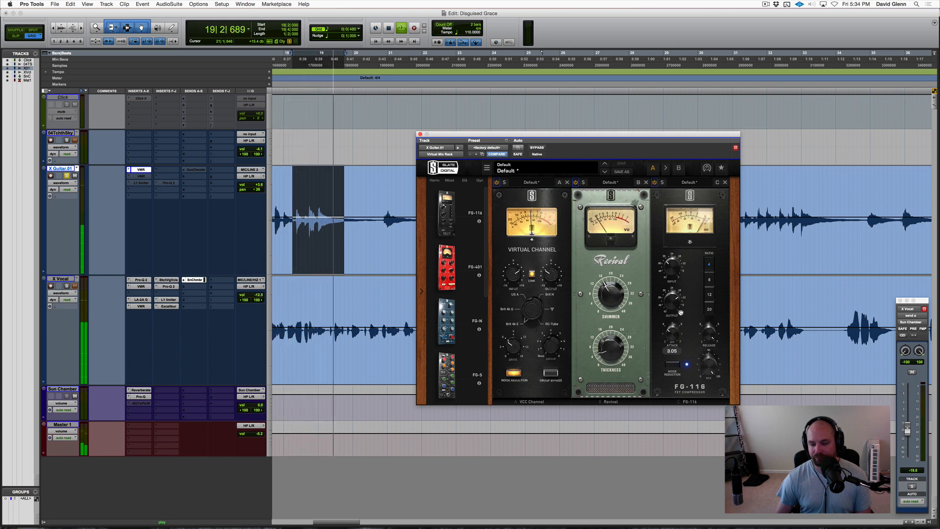
drag(673, 338, 672, 336)
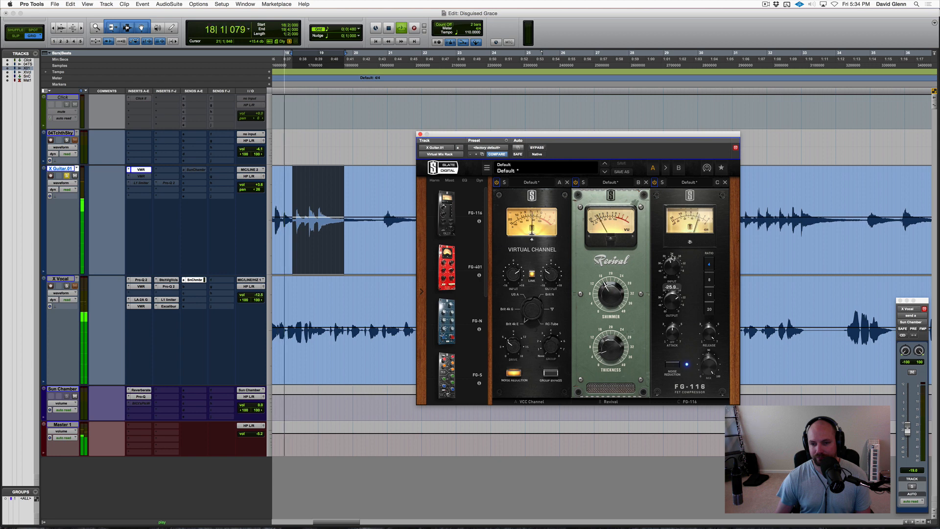
key(space)
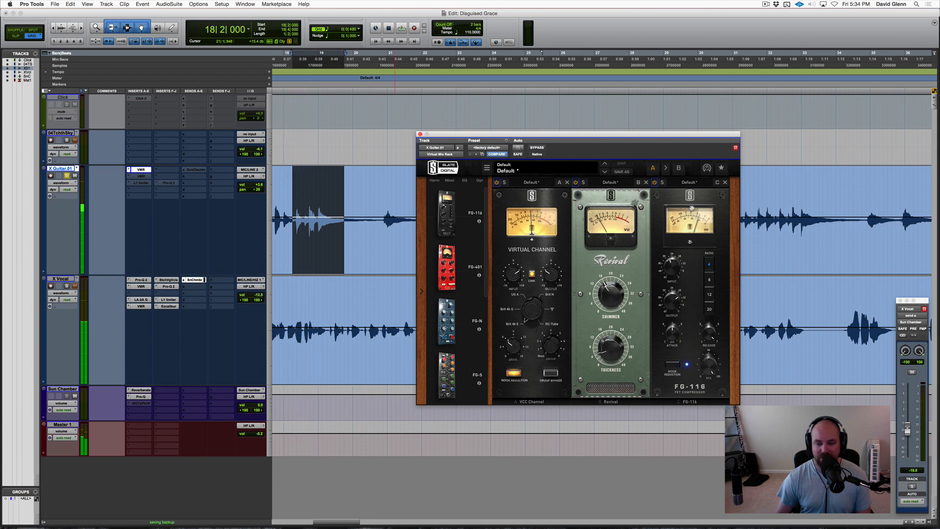
Step: Refine the FG-116 with input at -25.3, mix at 85% and output at -19.1, and compare the module on and off
drag(670, 267, 670, 265)
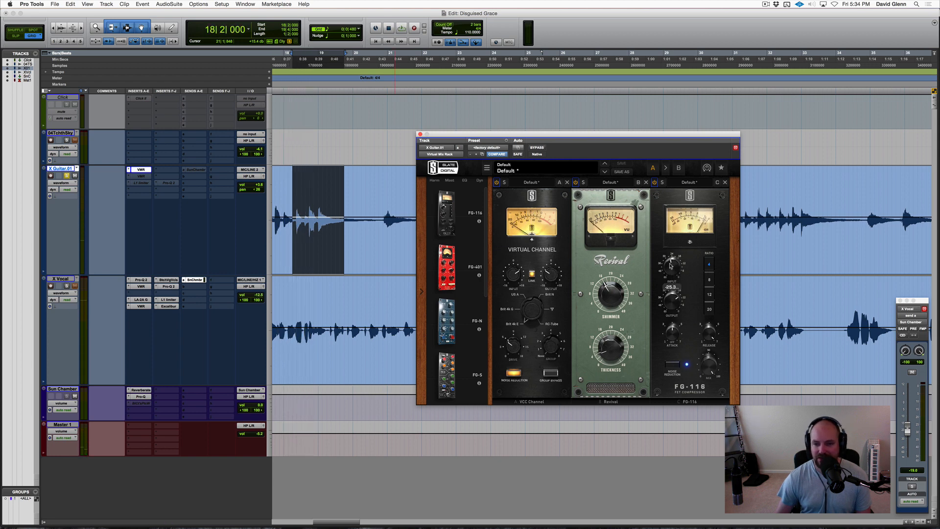
key(space)
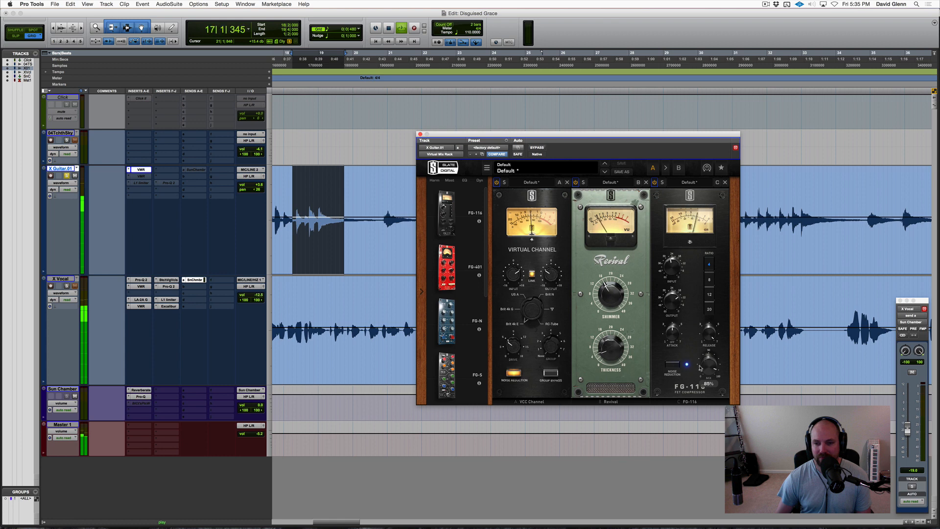
drag(701, 338, 703, 333)
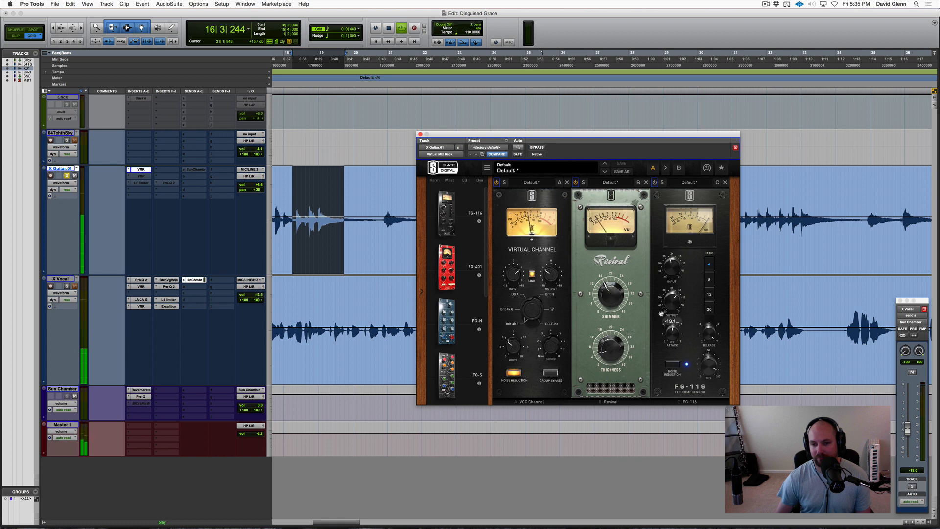
click(655, 183)
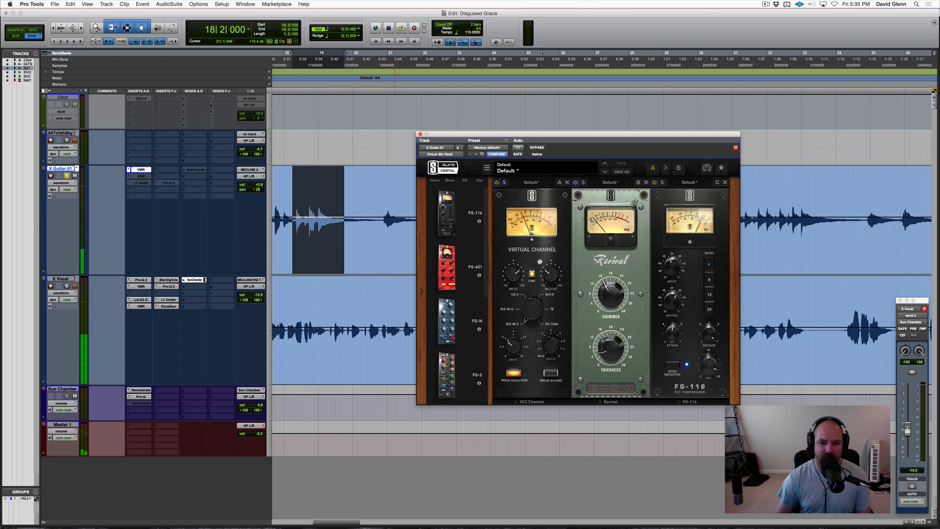
scroll(455, 273, down, 3)
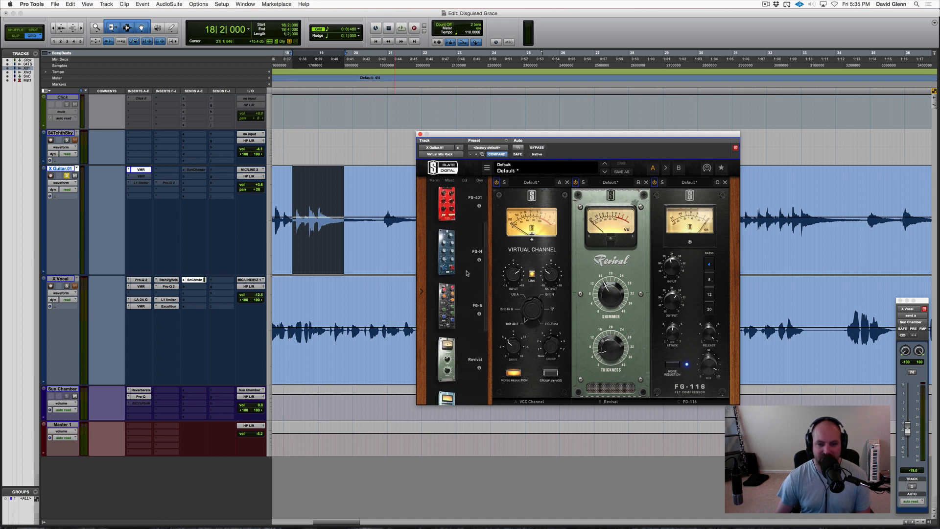
scroll(467, 281, down, 9)
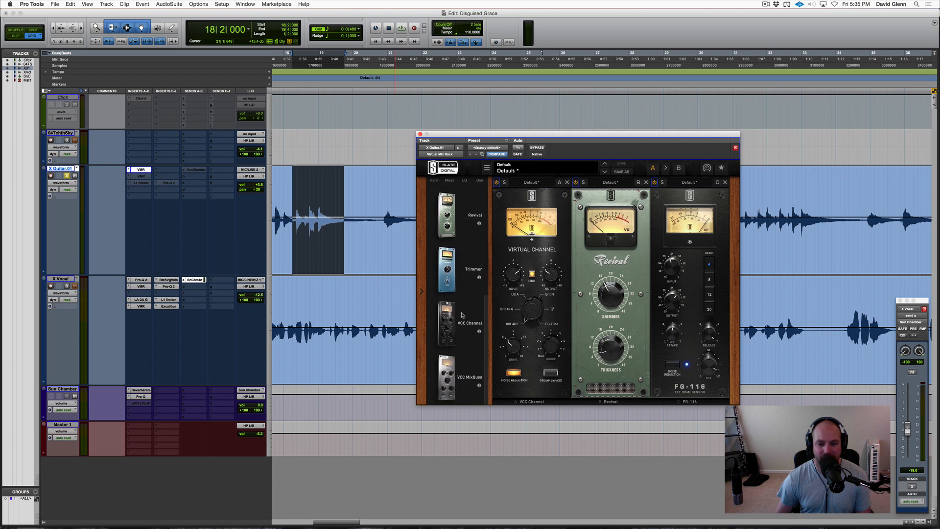
scroll(462, 316, up, 12)
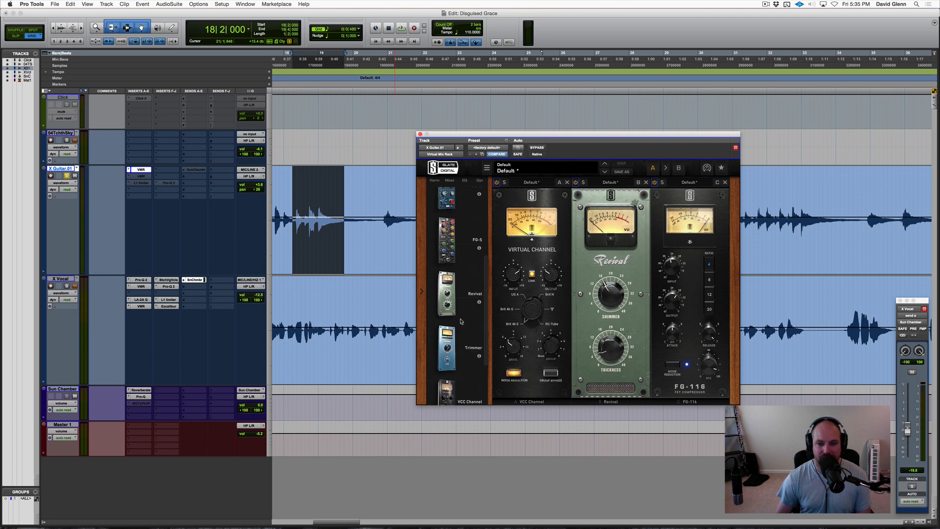
Step: Unsolo the guitar track, play it together with the vocal, stop playback, and close the Virtual Mix Rack window
click(67, 175)
key(space)
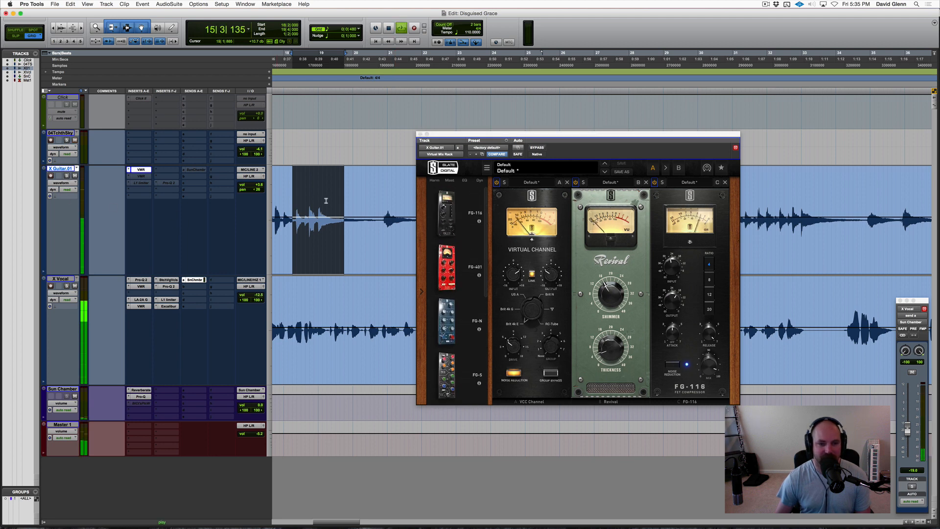
key(super+bracketleft)
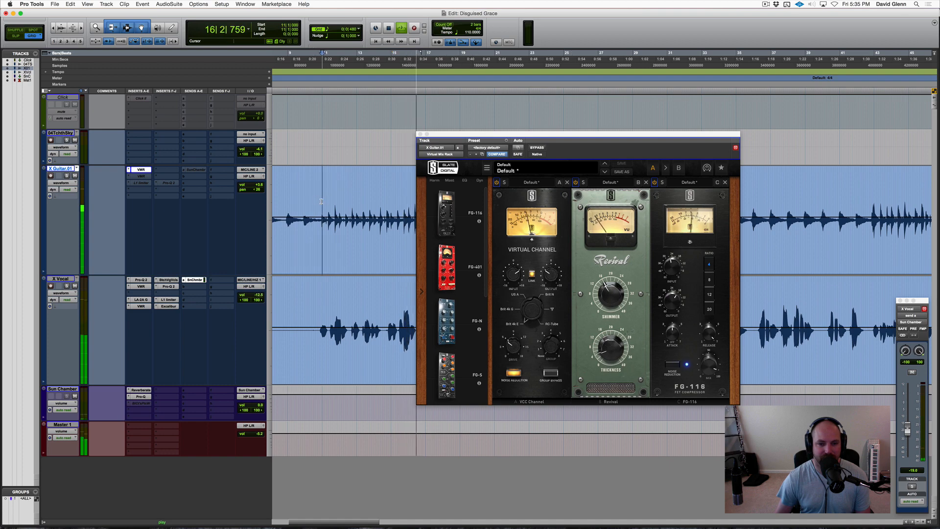
key(space)
key(ctrl+alt+super+w)
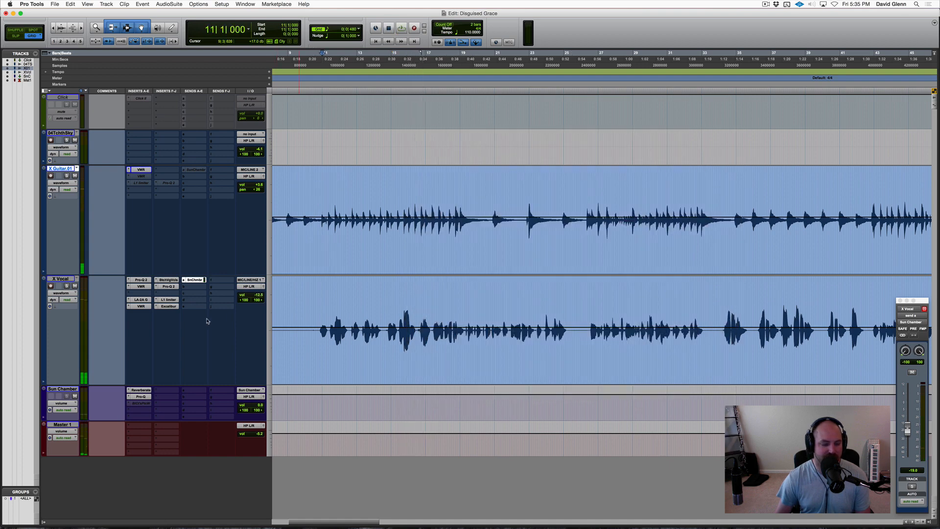
Step: Play the guitar and vocal together, raise the X Vocal track's volume to -6.6 dB, and stop playback
key(space)
drag(250, 297, 250, 296)
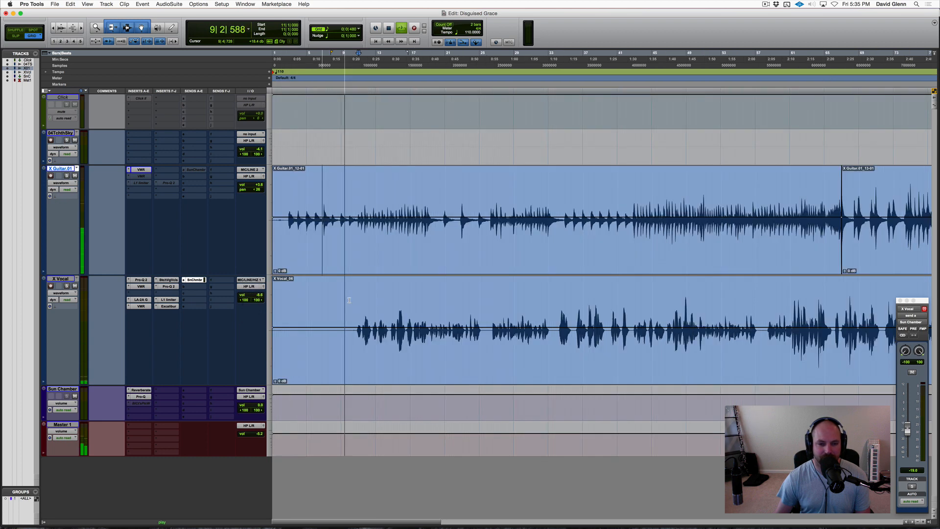
key(super+bracketleft)
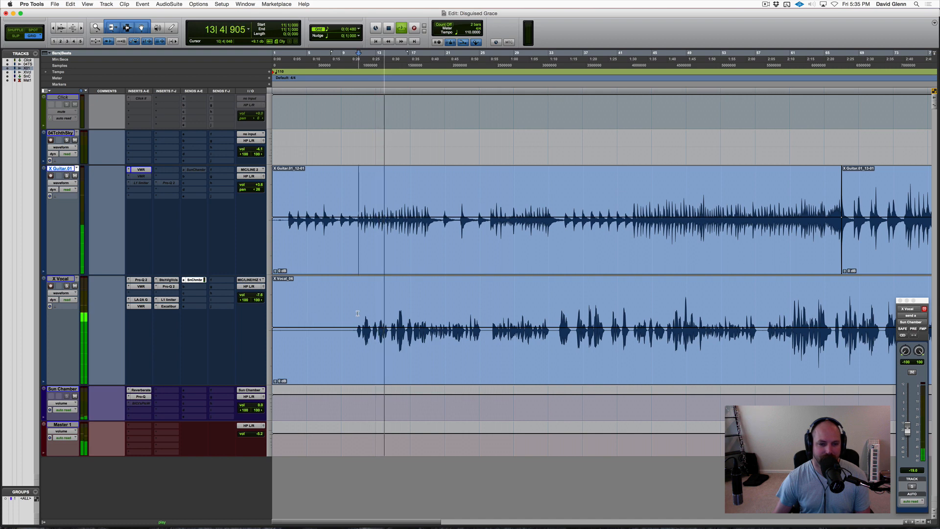
key(r)
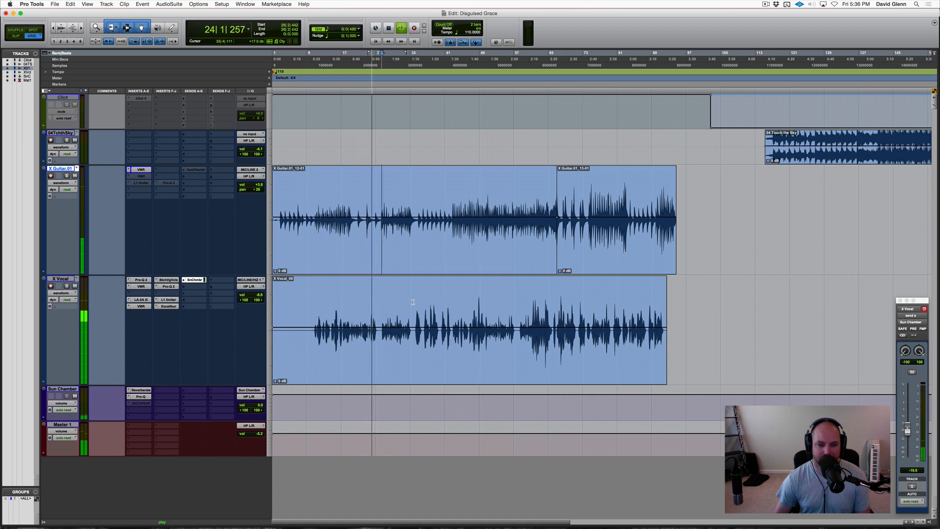
key(space)
Step: Insert Virtual Mix Rack on the Master 1 track and load VCC MixBuss into its first slot
click(136, 429)
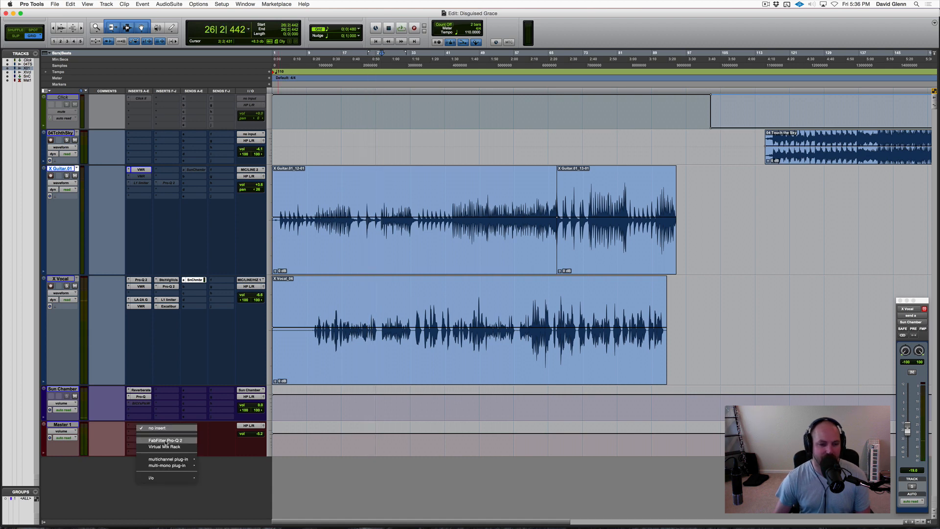
click(165, 447)
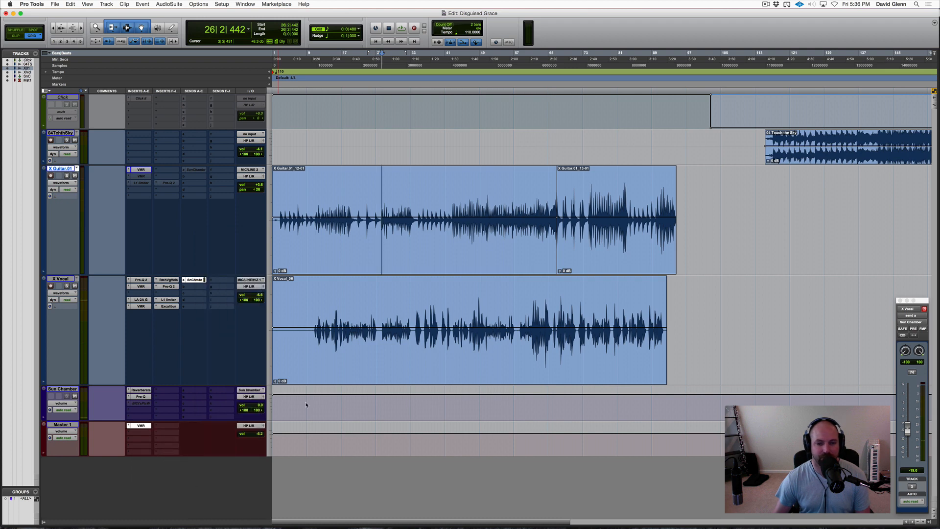
scroll(465, 294, down, 10)
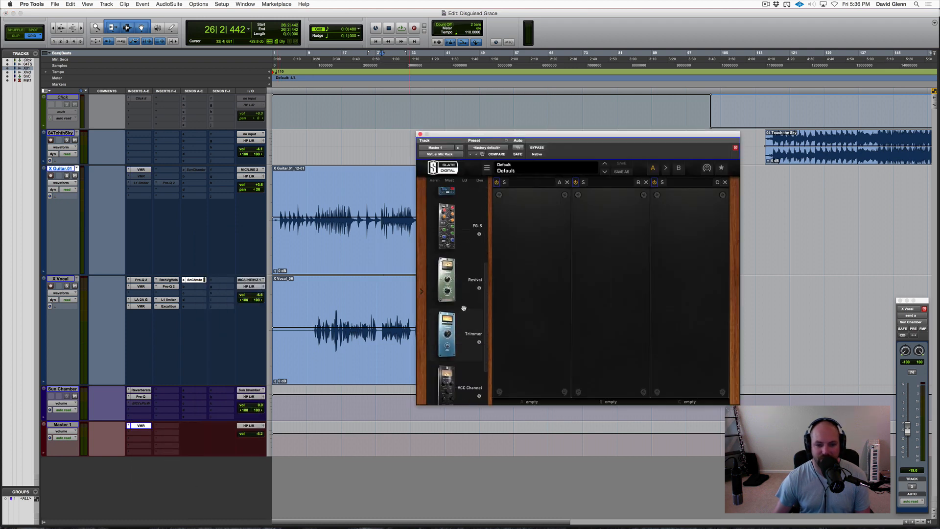
drag(462, 377, 531, 294)
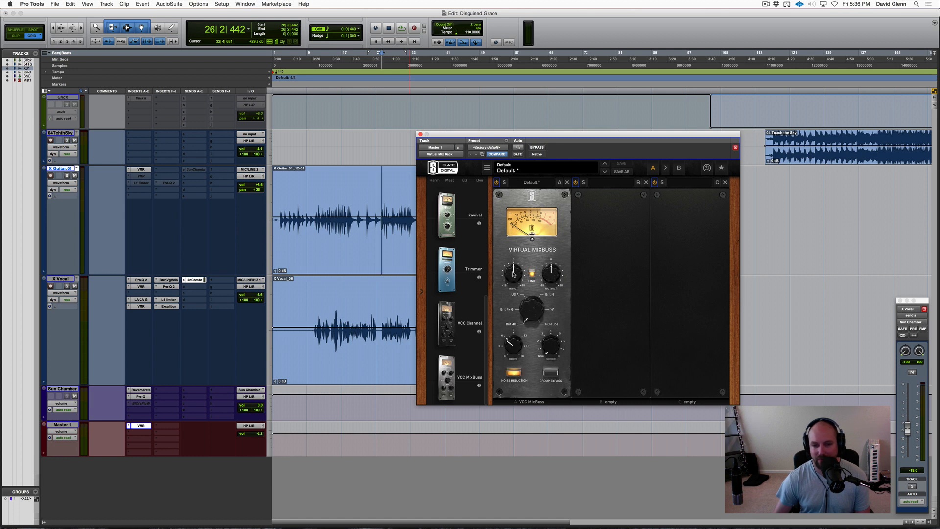
Step: Set the VCC MixBuss linked input gain to +3.15 dB during playback, and load Revival into the master rack's second slot
key(space)
drag(513, 273, 529, 266)
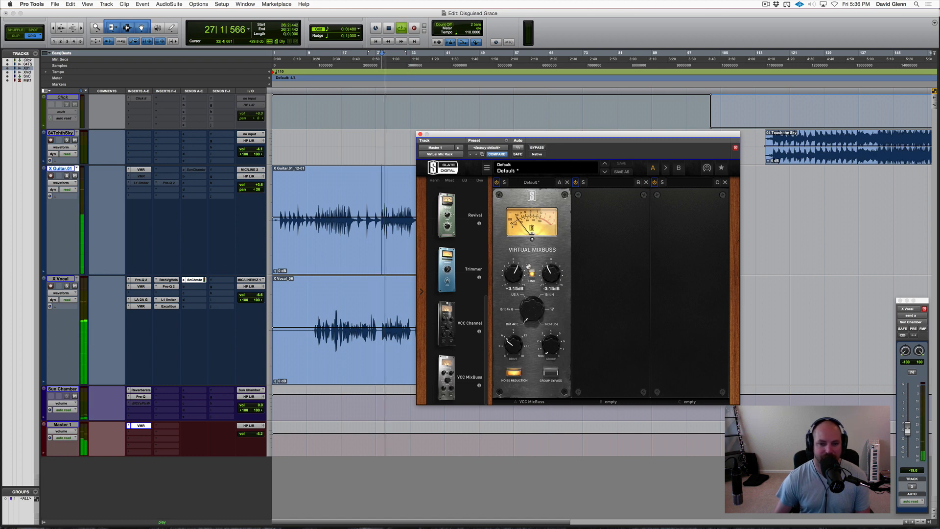
key(space)
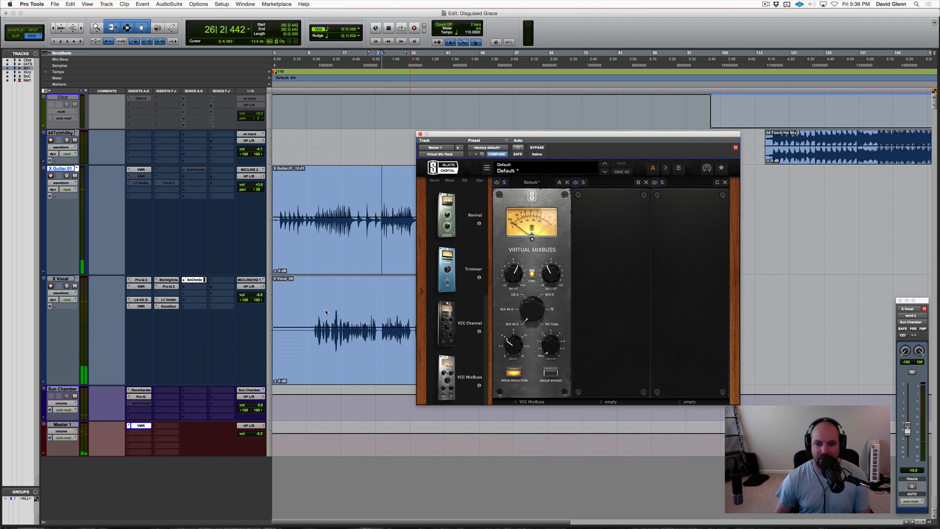
drag(456, 226, 620, 245)
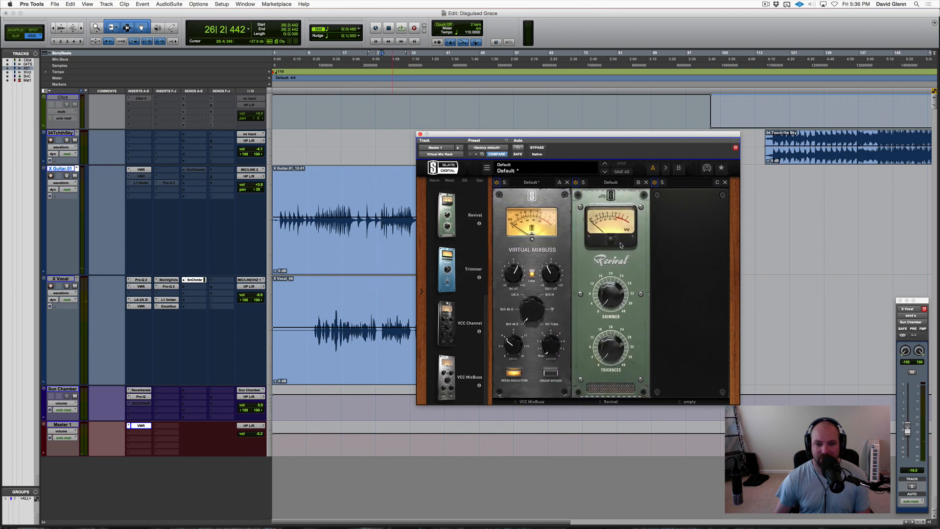
Step: Raise the master bus Revival's Shimmer to about 11.5 during playback, then stop
key(space)
drag(609, 293, 610, 260)
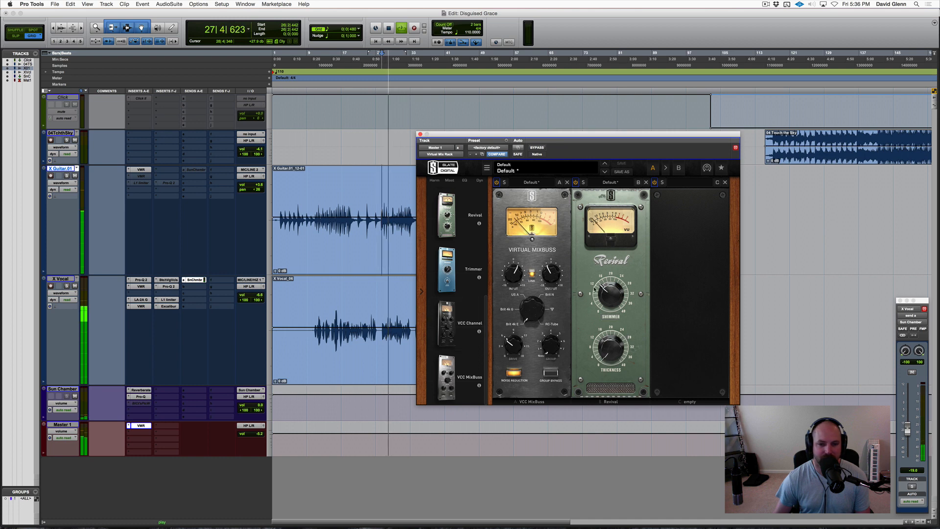
drag(599, 295, 600, 303)
key(space)
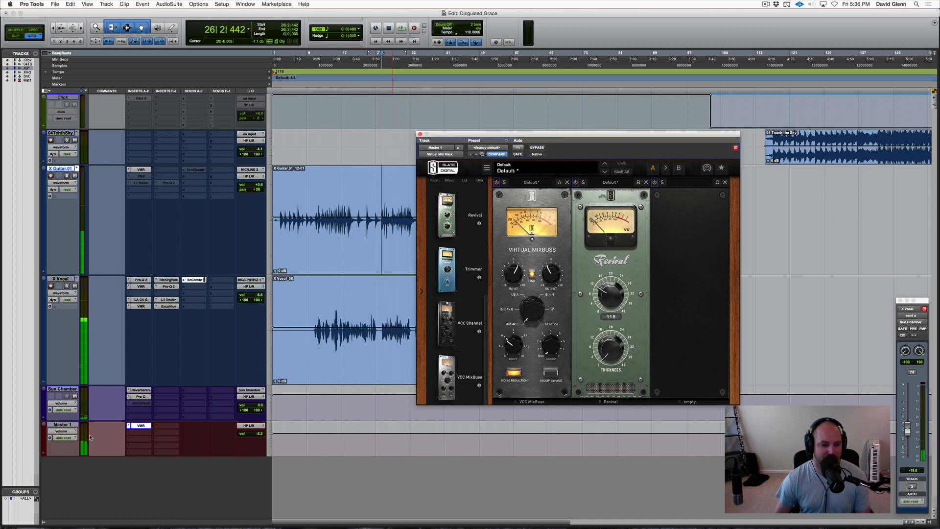
Step: Insert the stereo UAD Teletronix LA-2A Gray in Master 1's second slot and audition the mix through it
click(135, 435)
mouse_move(150, 467)
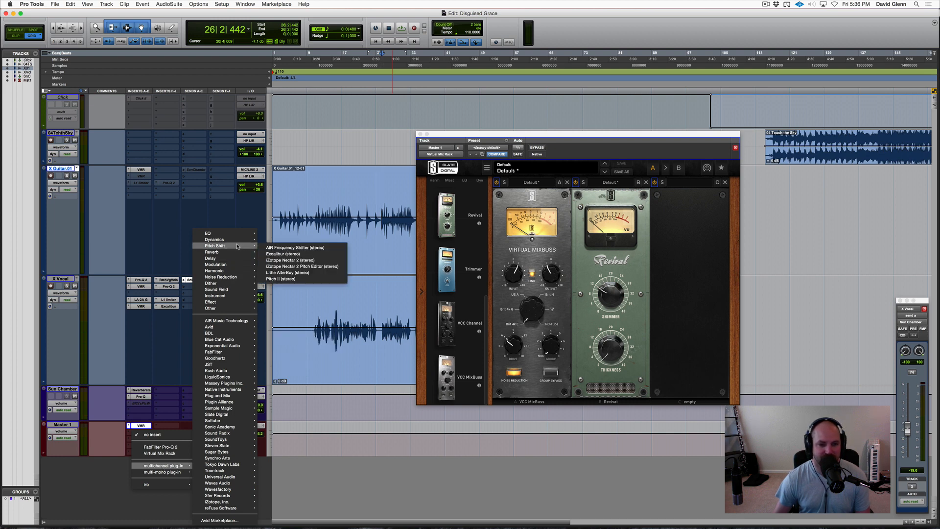
mouse_move(249, 239)
mouse_move(329, 523)
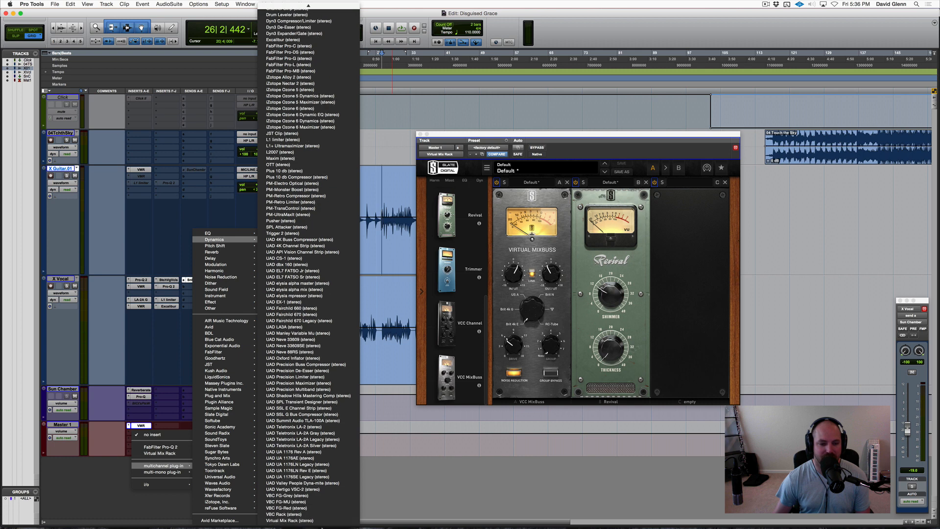
click(317, 433)
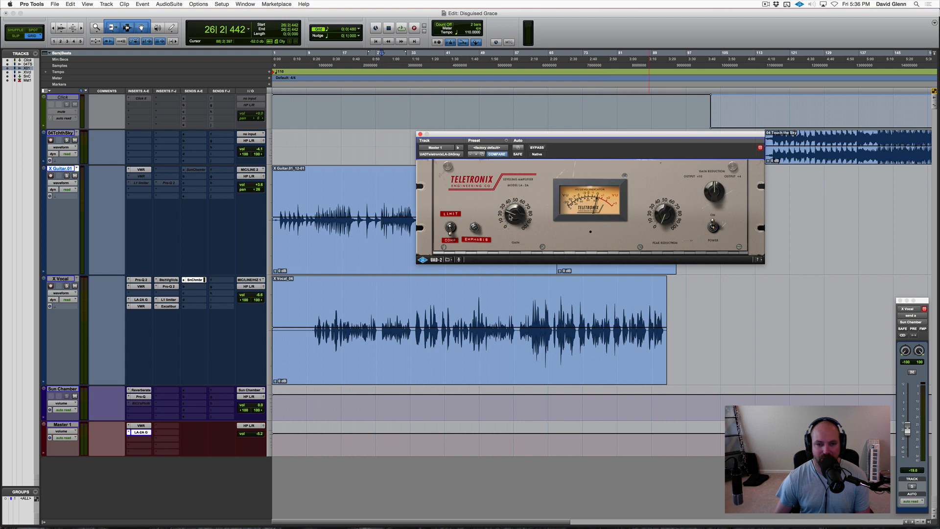
key(space)
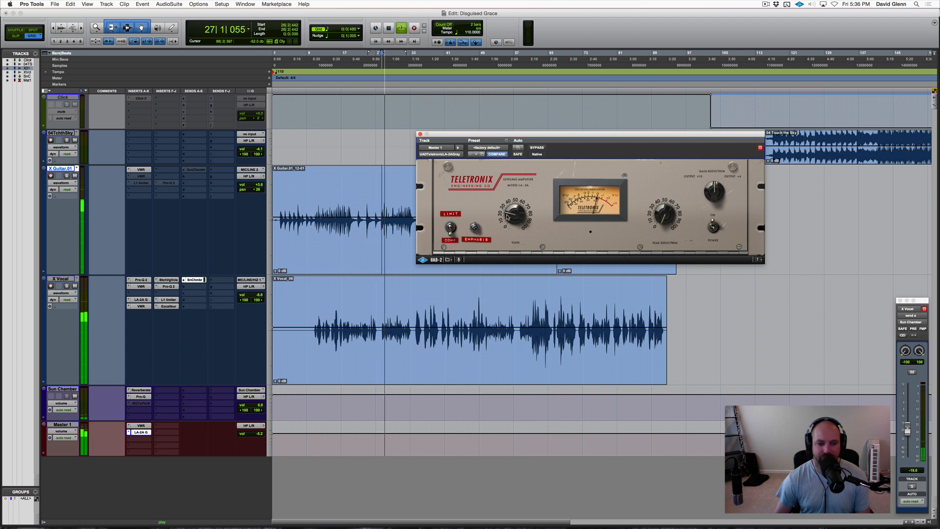
key(space)
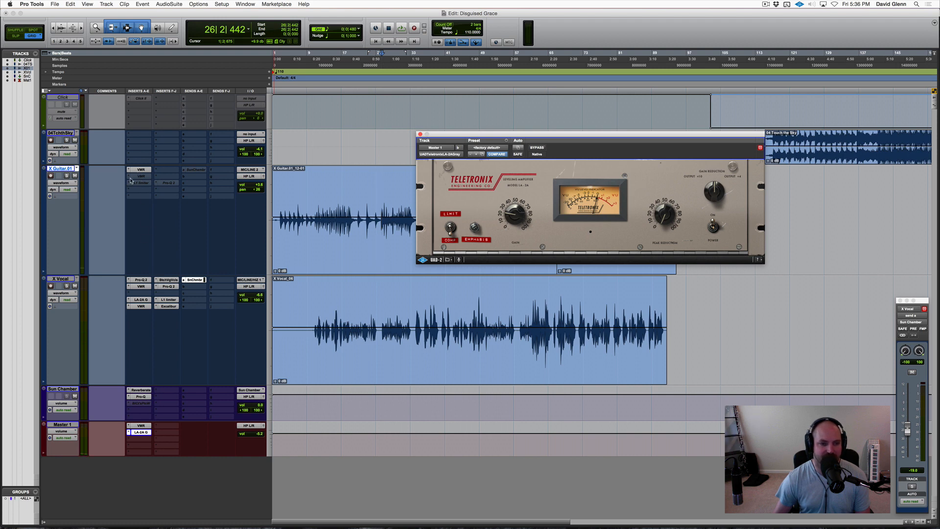
Step: Put FabFilter Pro-Q 2 in the guitar track's second insert, adding a bell cut of about 2.7 dB near 11.2 kHz and a low cut around 103 Hz
click(129, 176)
click(153, 157)
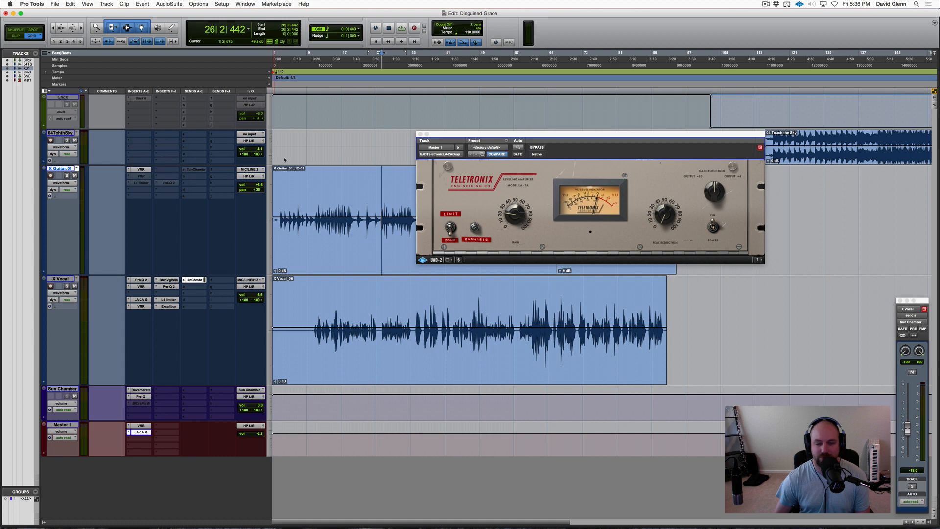
key(space)
drag(657, 239, 677, 251)
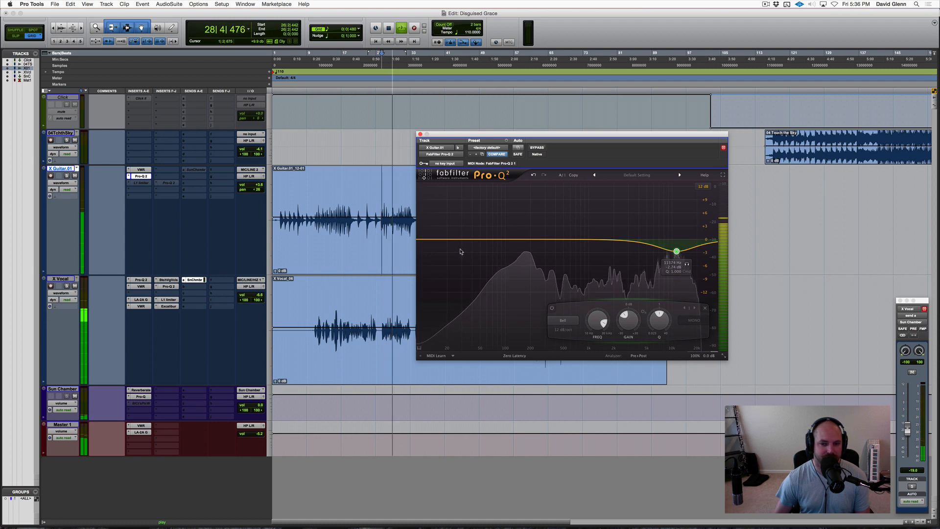
drag(420, 240, 504, 240)
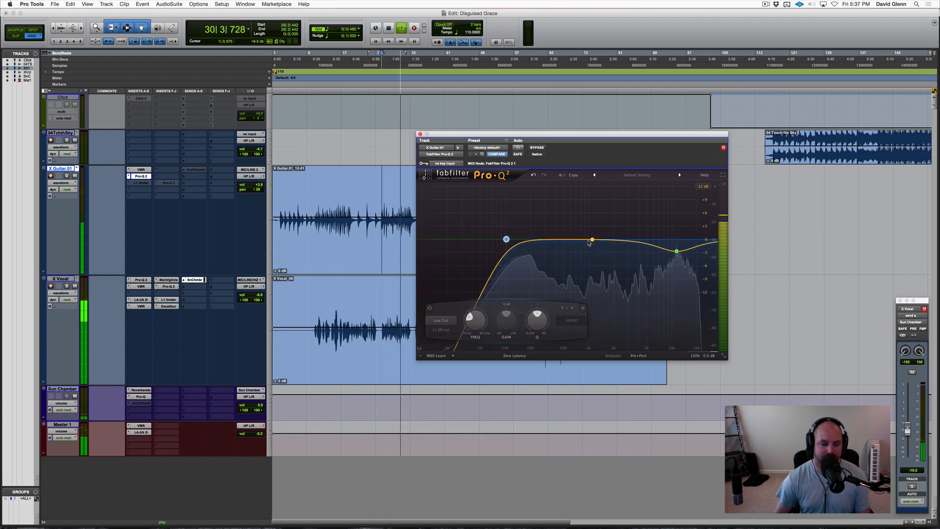
key(space)
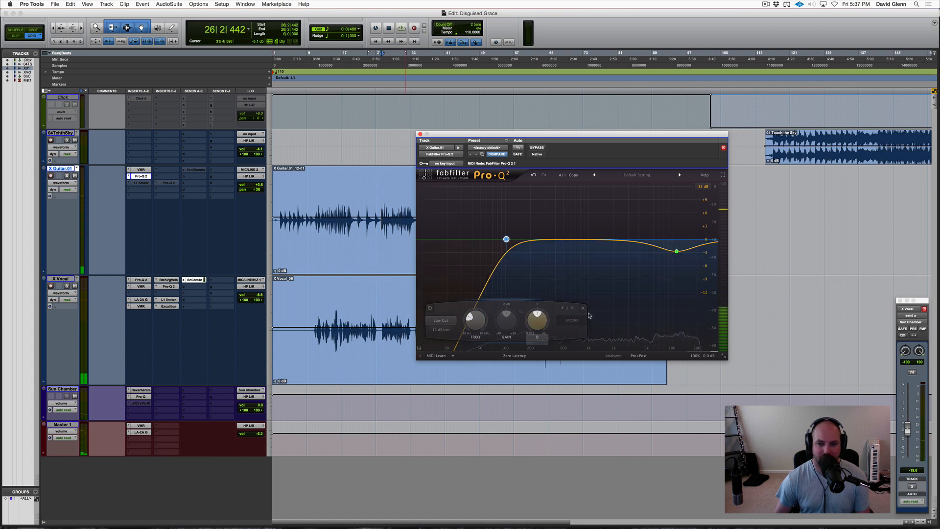
Step: Insert the stereo L1 limiter in Master 1's third slot and lower its threshold and output ceiling during playback
click(130, 442)
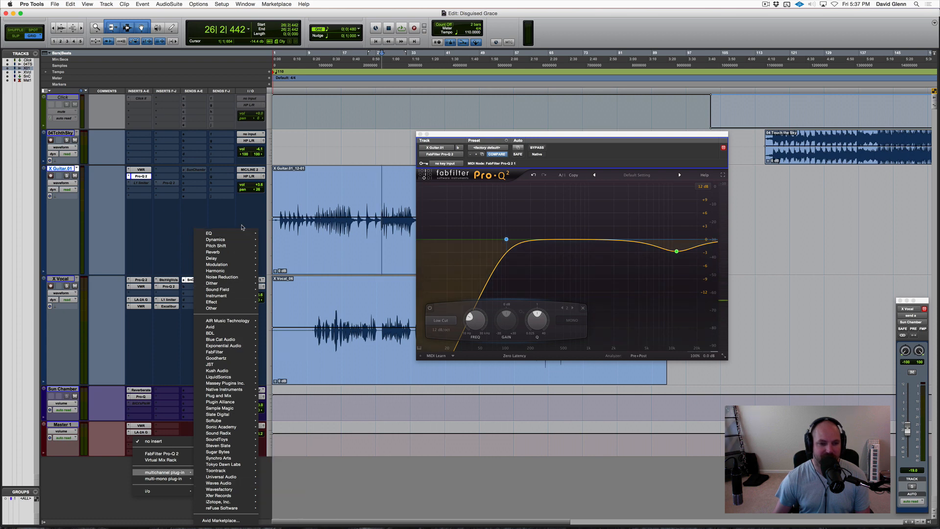
mouse_move(238, 236)
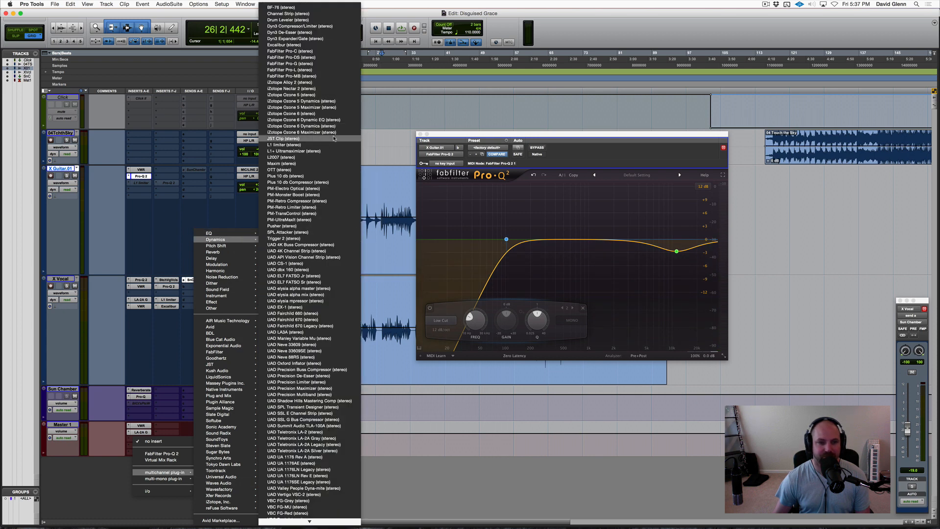
click(318, 145)
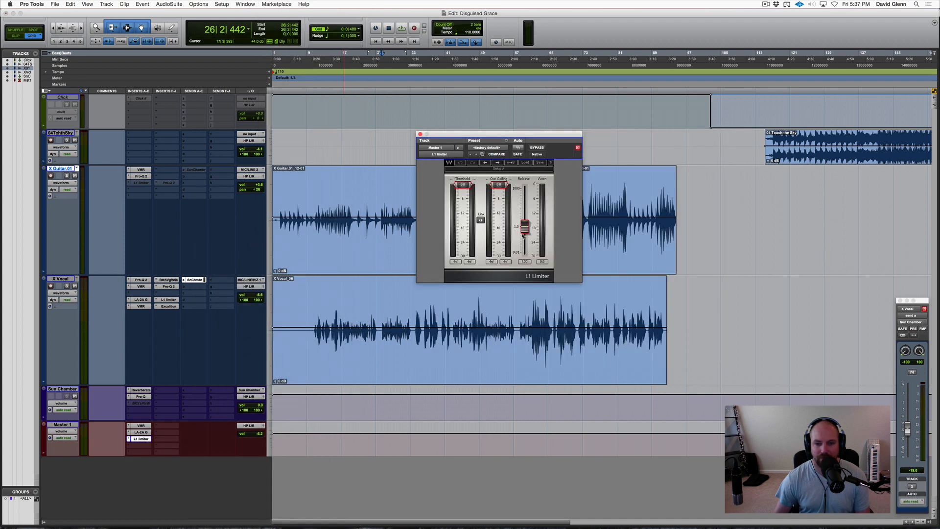
key(space)
drag(463, 184, 499, 199)
key(space)
Step: Lower the Master 1 track's volume slightly and raise the L1 limiter's output ceiling during playback
drag(256, 435, 248, 443)
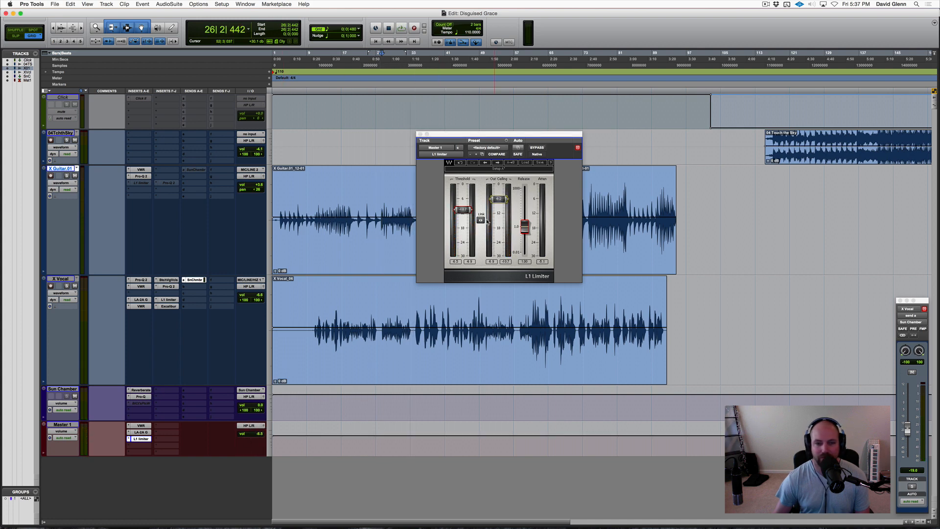
key(space)
drag(499, 198, 499, 193)
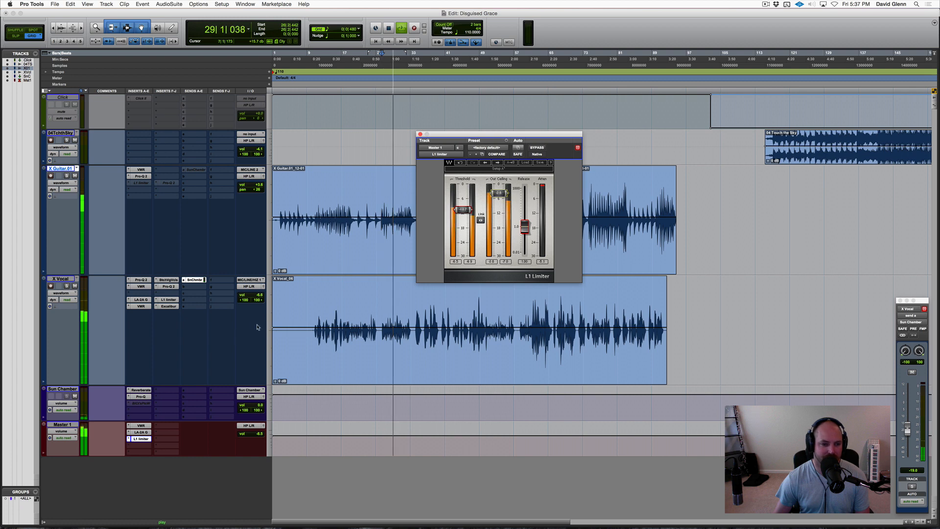
Step: Add a slight bell cut near 1.5 kHz in X Vocal's second Pro-Q 2, close the equalizer, and stop playback
click(169, 286)
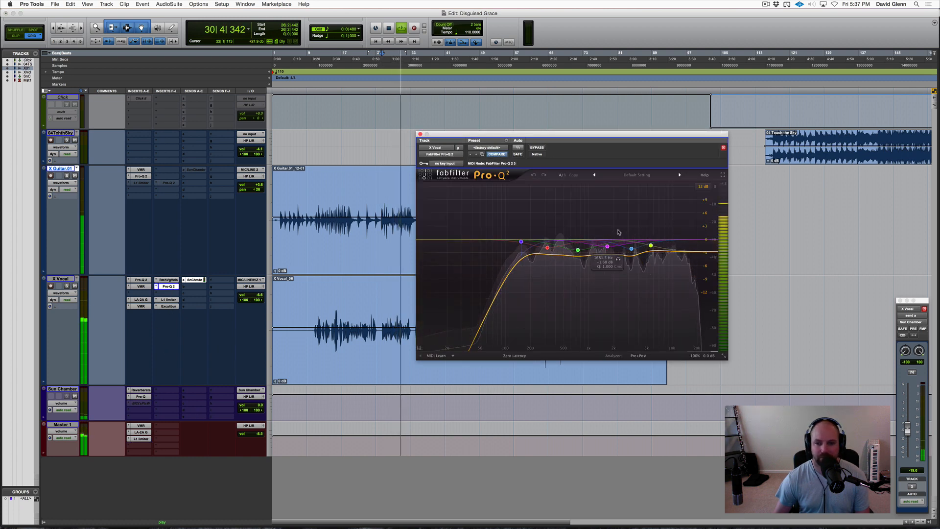
mouse_move(616, 240)
mouse_down()
mouse_move(617, 225)
mouse_move(595, 219)
mouse_move(606, 224)
mouse_move(604, 253)
mouse_move(604, 245)
mouse_up()
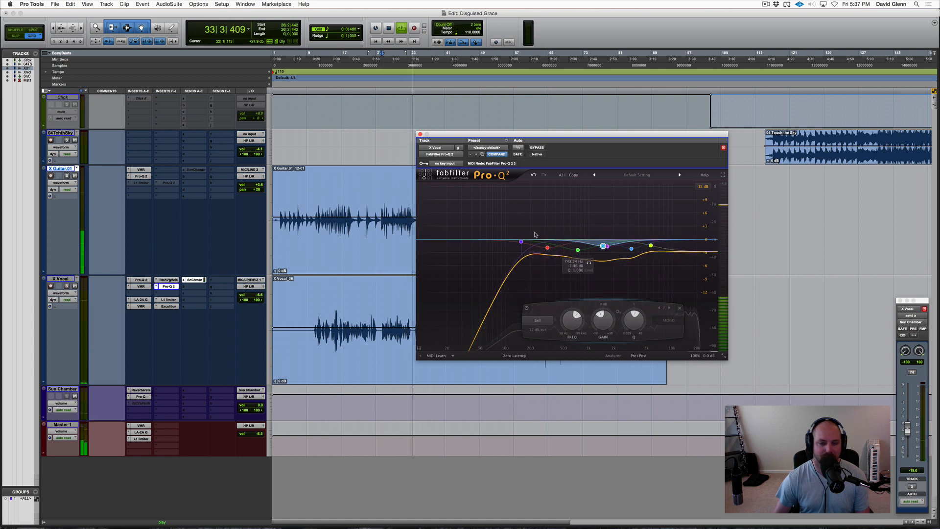
click(420, 134)
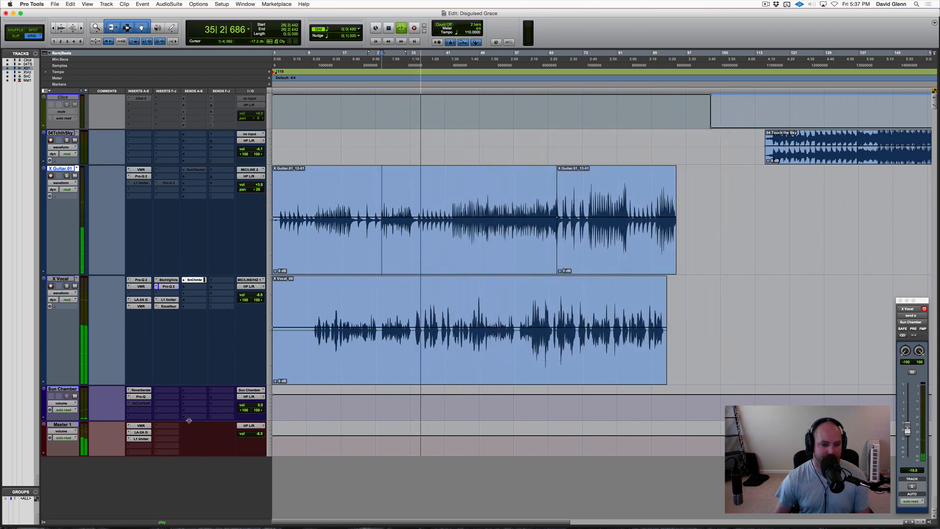
key(space)
Step: Insert the stereo UAD Studer A800 in Master 1's fourth slot and load its Hi-Fi-30IPS GP9 +6 preset
click(137, 447)
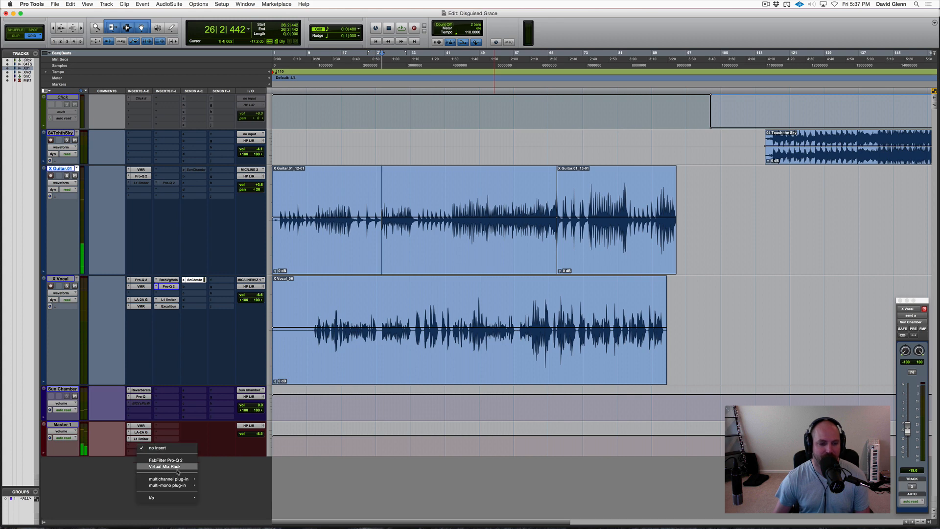
mouse_move(169, 479)
mouse_move(234, 241)
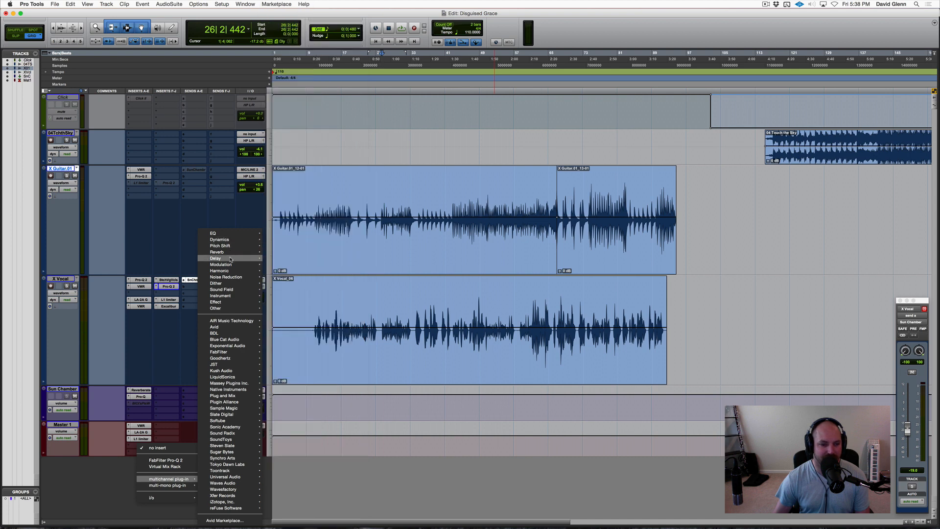
mouse_move(229, 271)
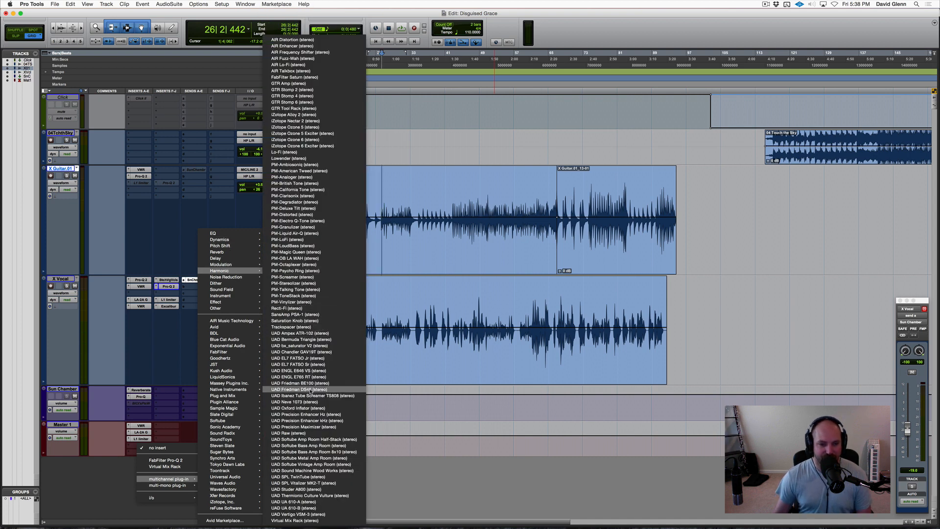
click(316, 489)
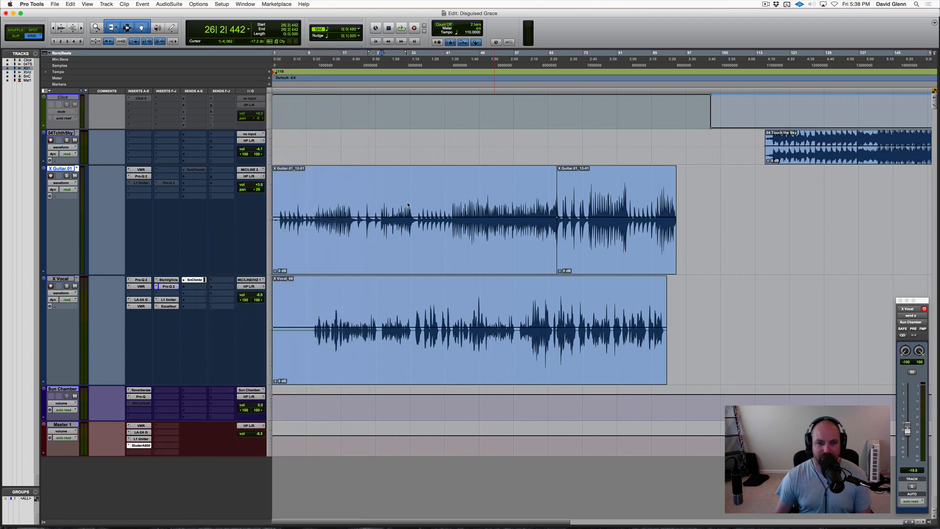
click(486, 149)
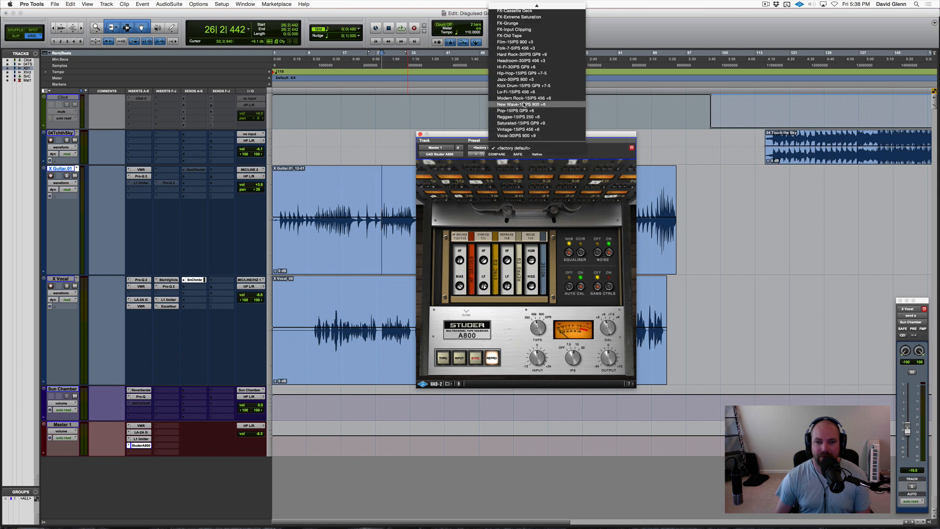
click(523, 67)
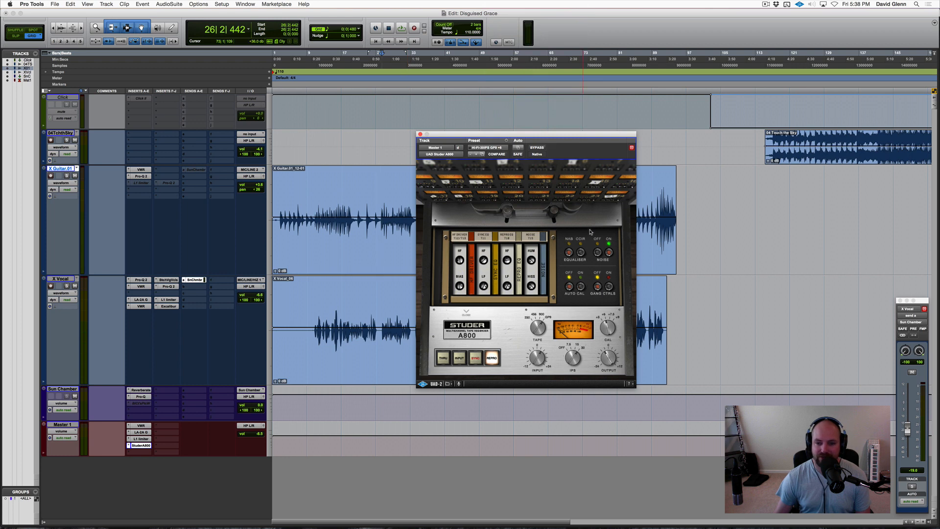
Step: Turn off the Studer A800's noise and compare the playing mix with the plug-in bypassed and active
key(space)
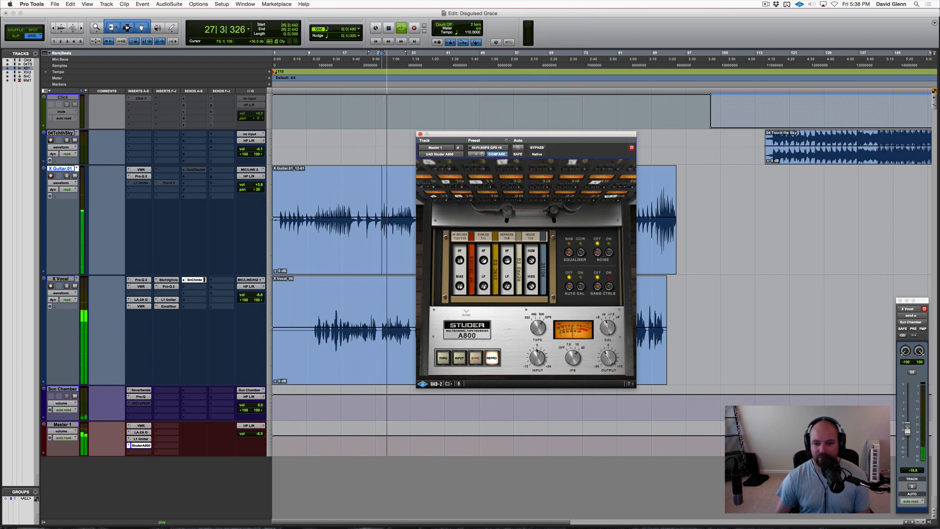
click(541, 148)
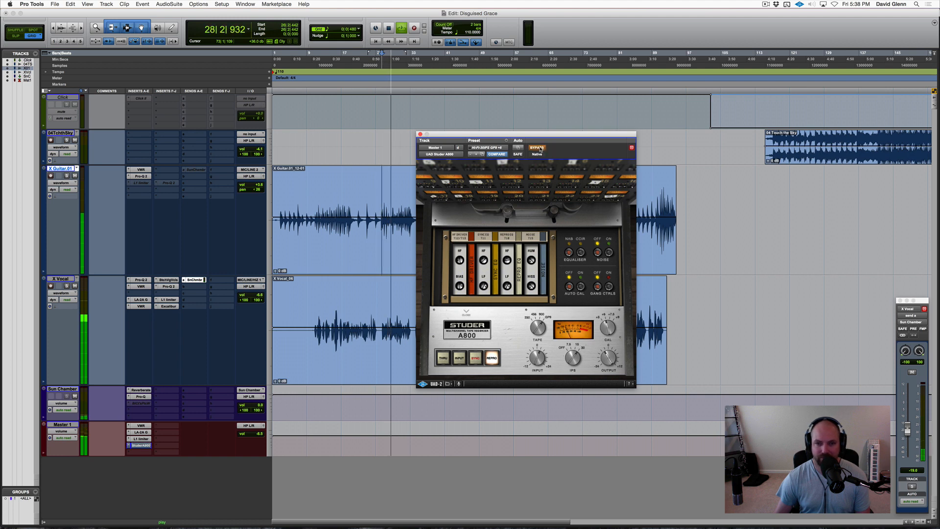
click(541, 148)
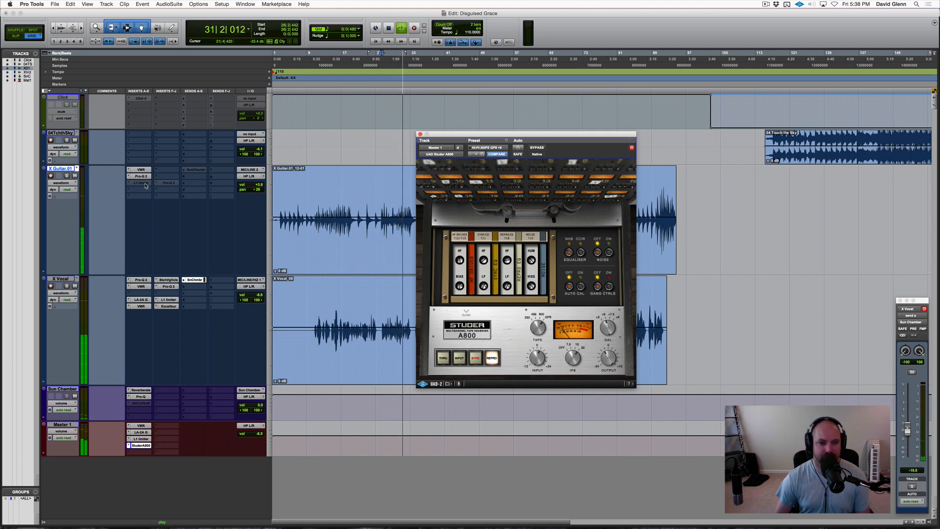
Step: Add a high-shelf cut of about 3 dB around 6.8 kHz in the guitar's Pro-Q 2 during playback, then stop
click(141, 175)
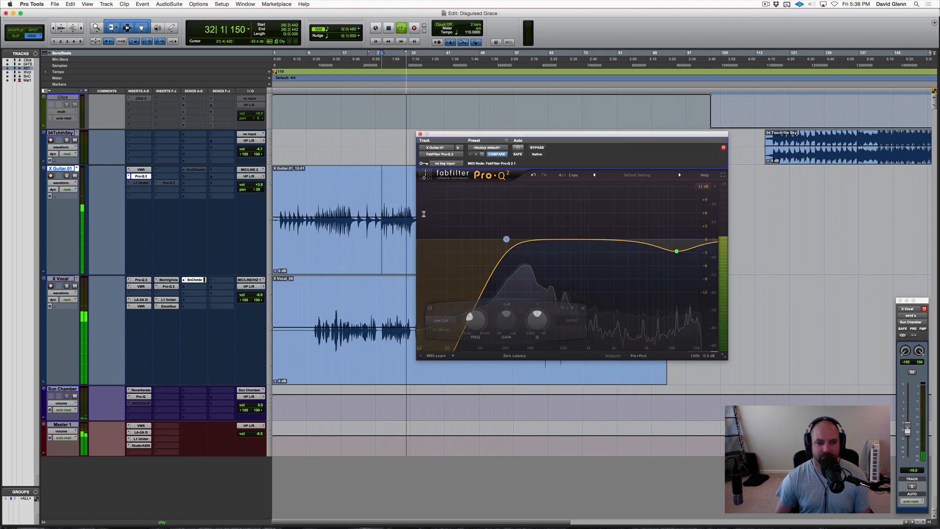
click(663, 247)
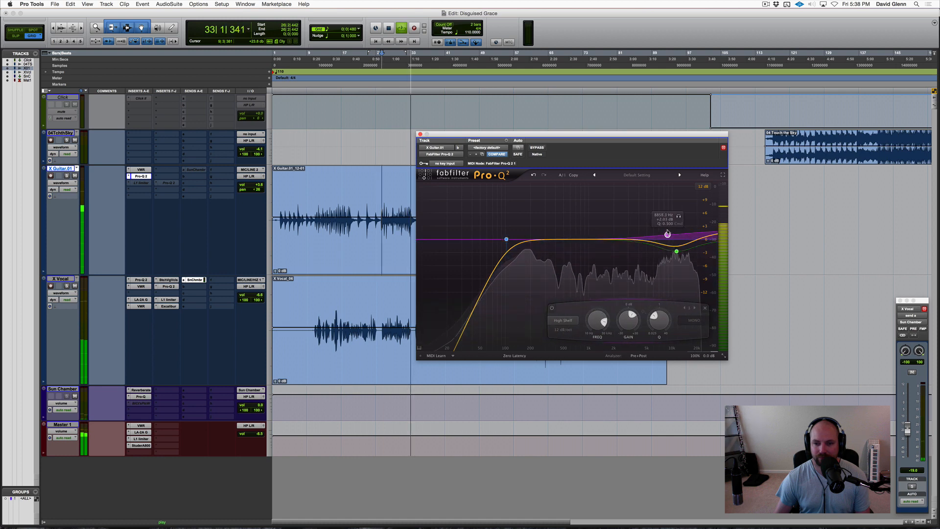
scroll(661, 245, up, 5)
drag(663, 247, 658, 246)
key(space)
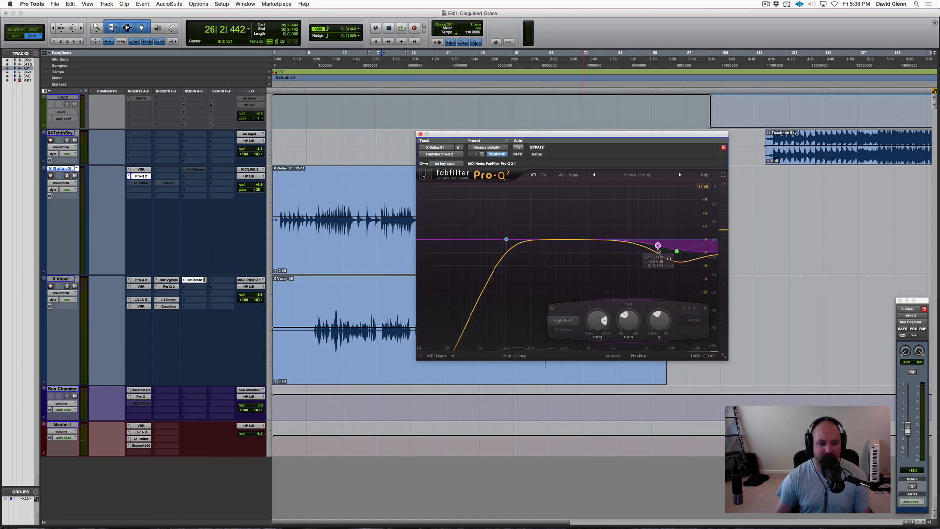
Step: Shift the guitar's high-shelf cut down to around 5 kHz during playback, close the equalizer, and stop playback
key(space)
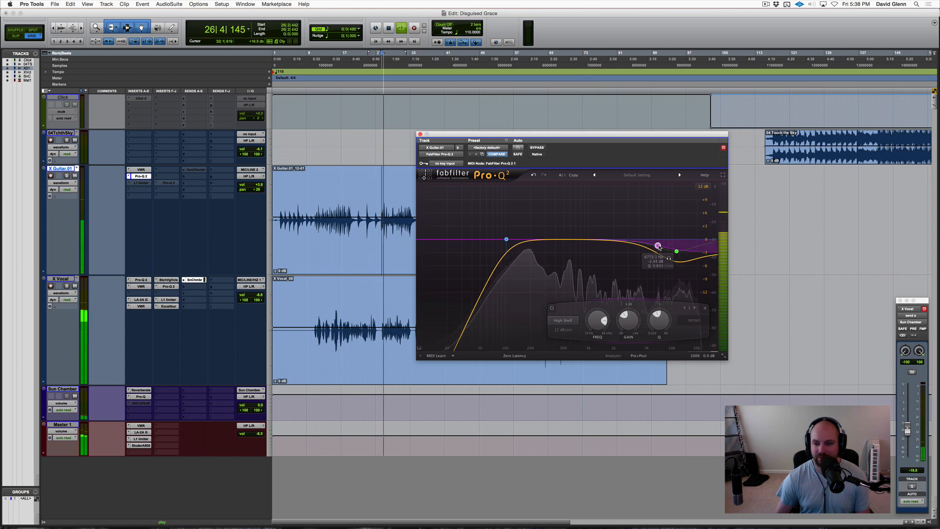
drag(659, 248, 646, 253)
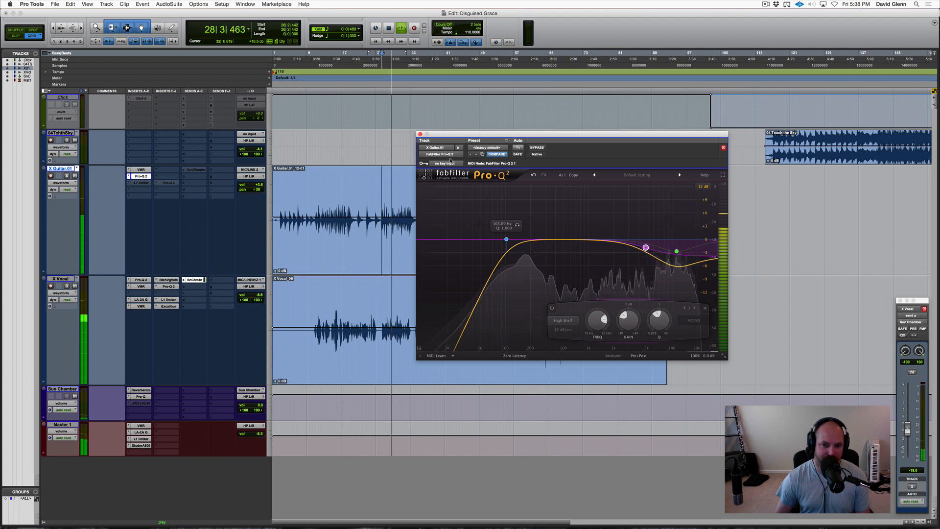
click(420, 134)
key(space)
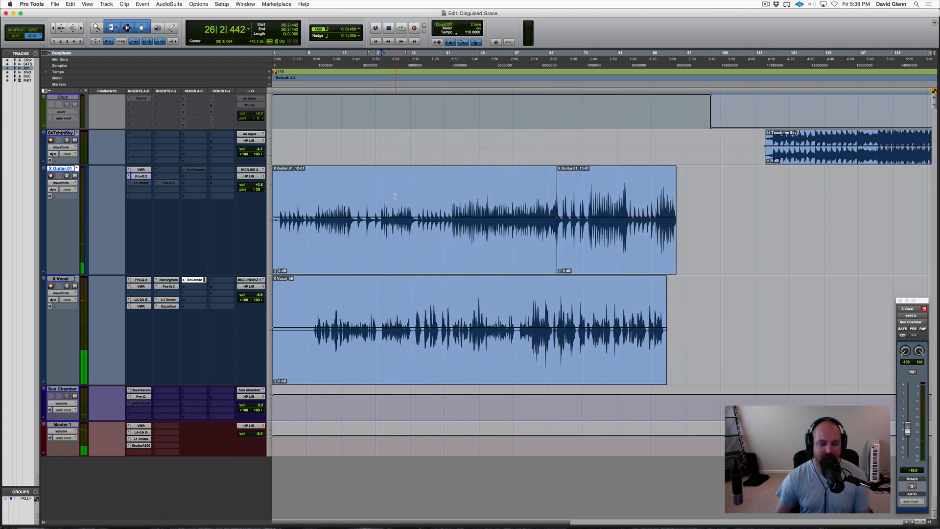
Step: Insert the stereo iZotope Ozone 6 Maximizer in Master 1's fifth slot, with true peak limiting and IRC III mode enabled
click(129, 453)
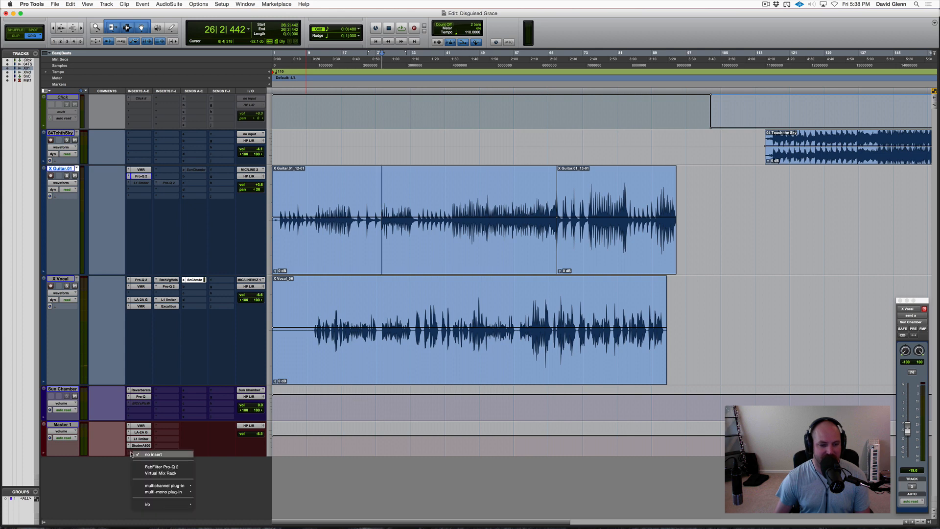
mouse_move(224, 503)
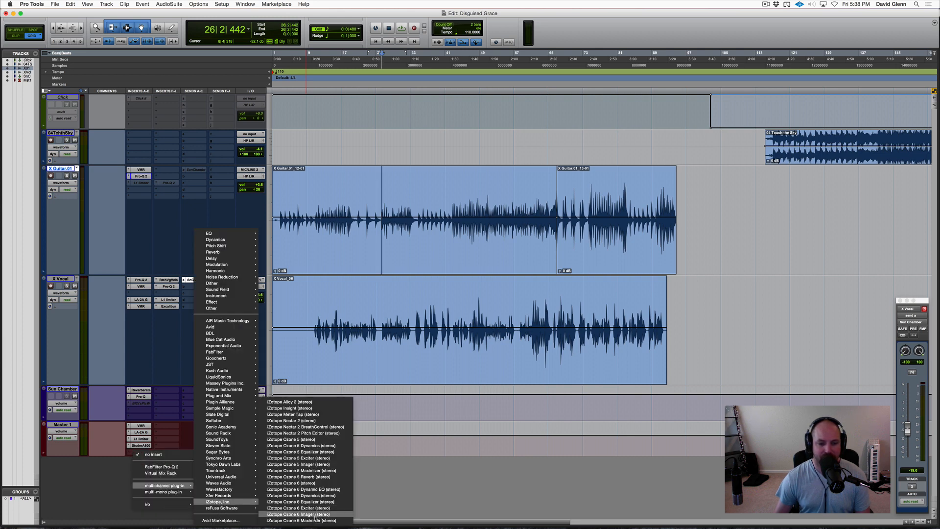
click(311, 520)
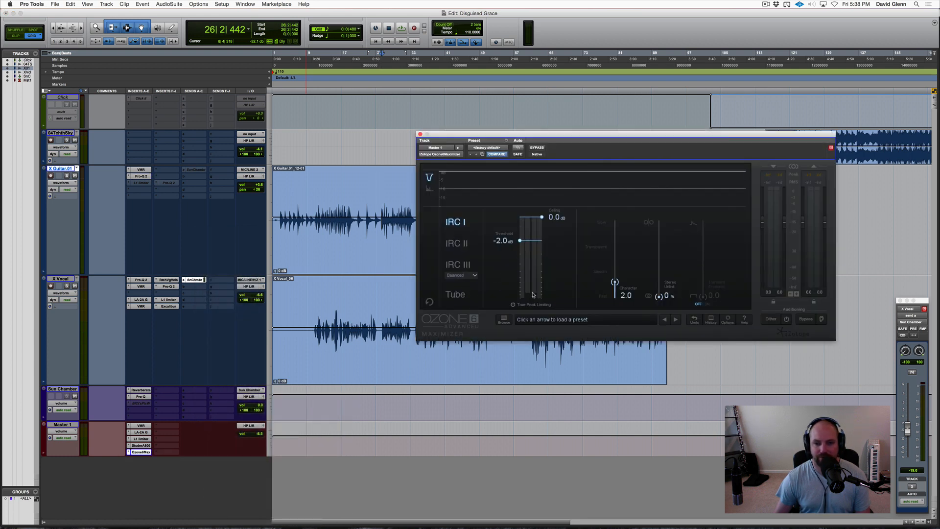
click(533, 304)
click(458, 264)
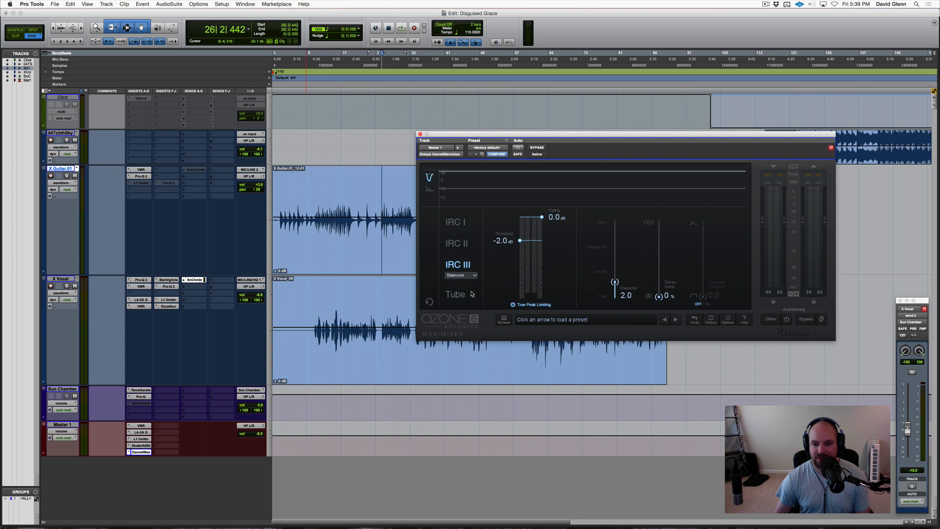
Step: During playback, set the Maximizer's character to 2.4, its ceiling to about -0.9 dB and its threshold to about -1.0 dB
key(space)
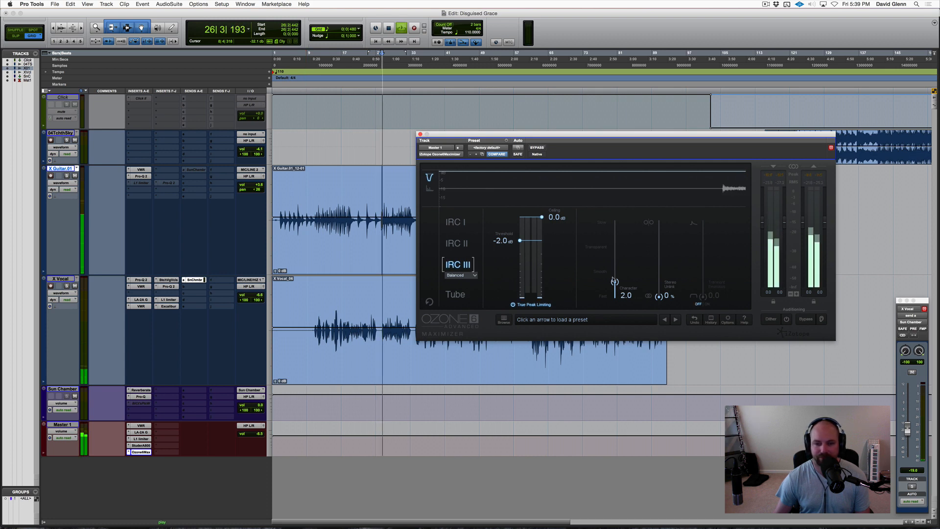
drag(614, 281, 615, 279)
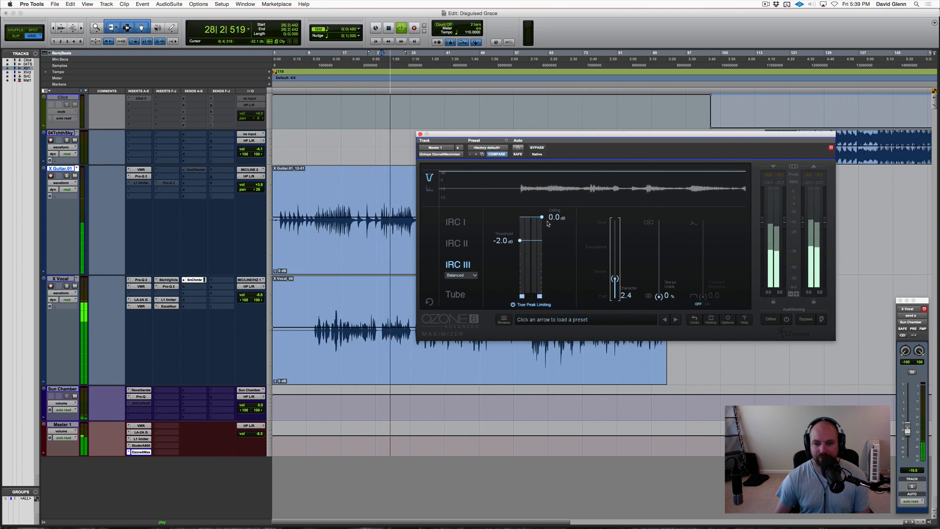
drag(541, 217, 515, 265)
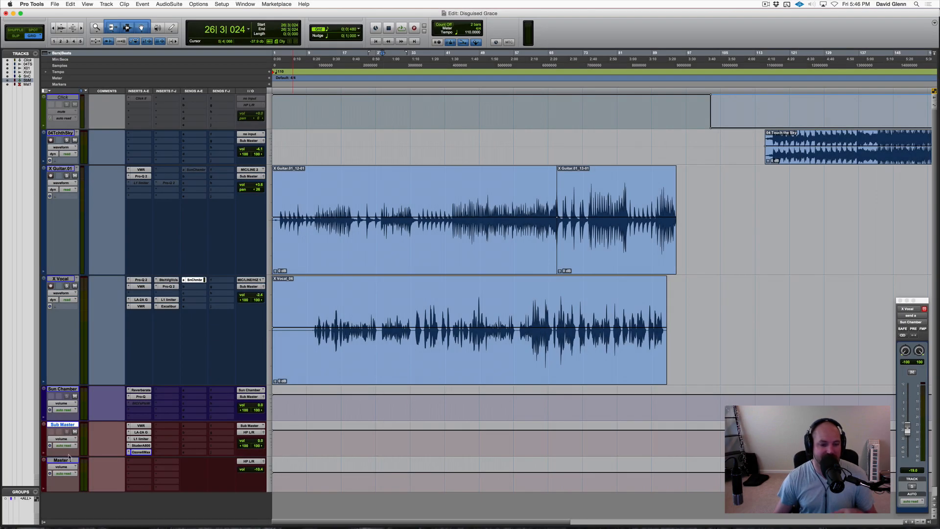
Step: Try a lower volume on the Sub Master track, reset it to 0.0, and select the Master 1 track
click(62, 460)
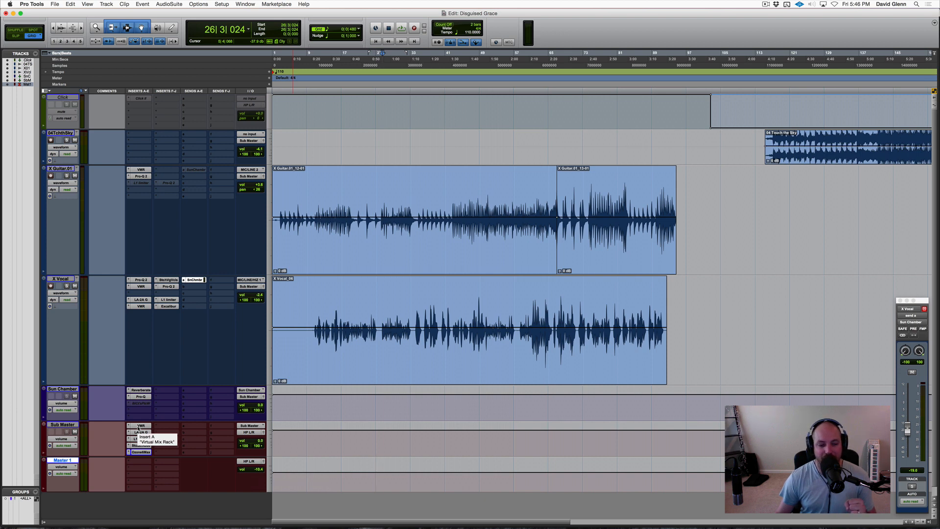
click(68, 425)
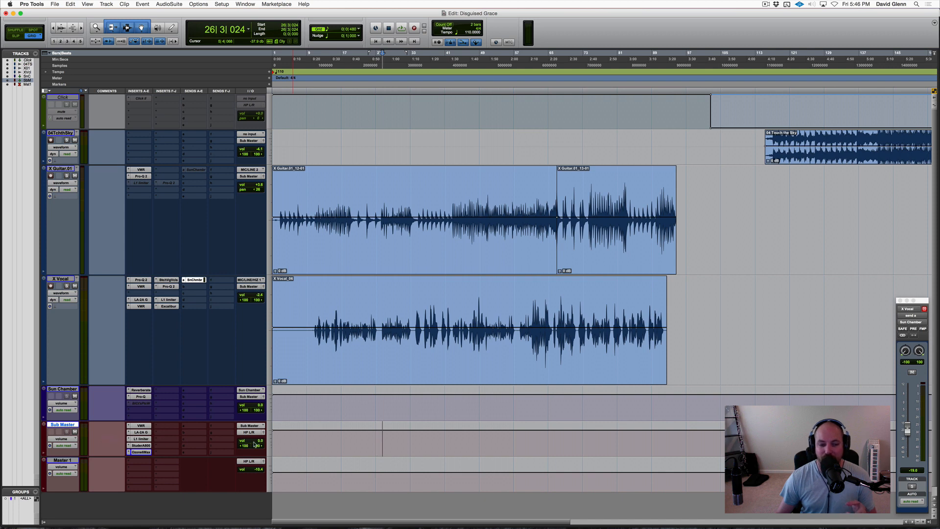
drag(255, 442, 252, 449)
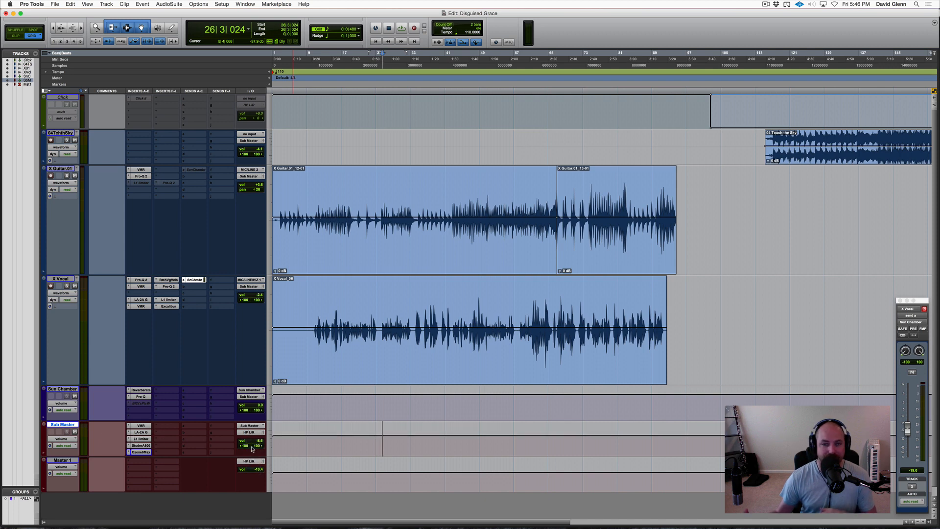
alt+click(251, 449)
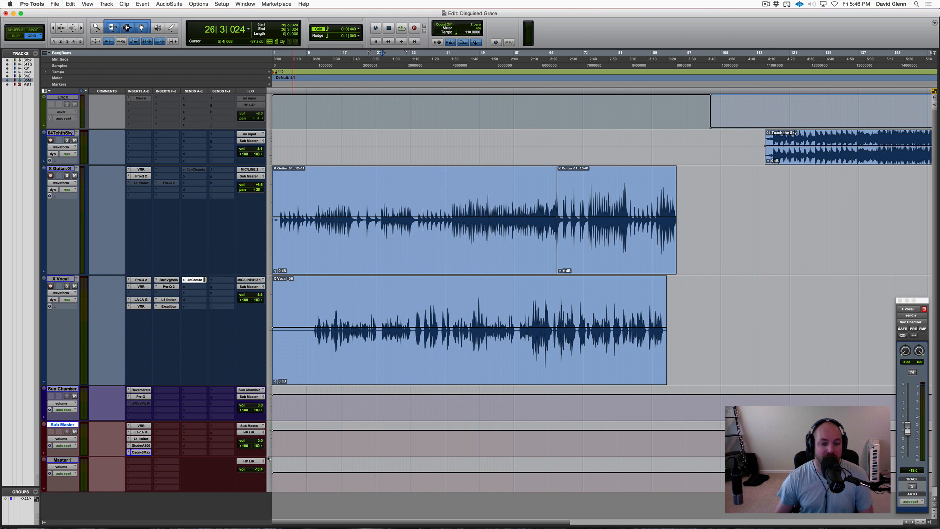
click(63, 461)
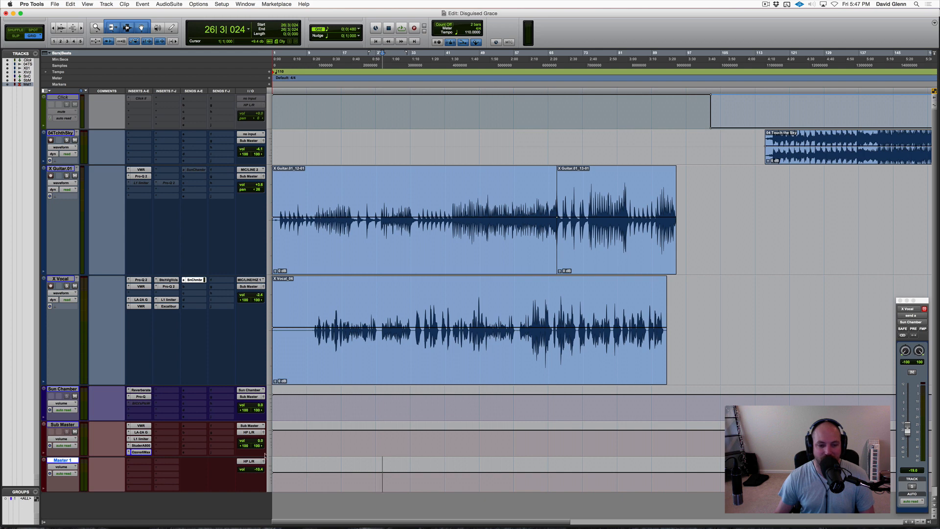
Step: Place the playback start near bar 42 in the vocal and review the Sub Master's LA-2A, L1 Limiter, Studer A800 and Ozone Maximizer settings
click(452, 305)
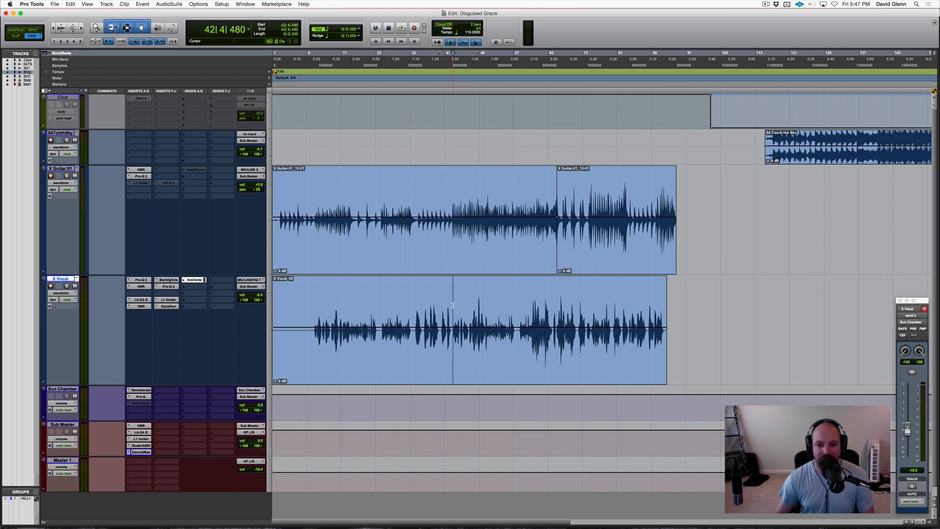
click(141, 432)
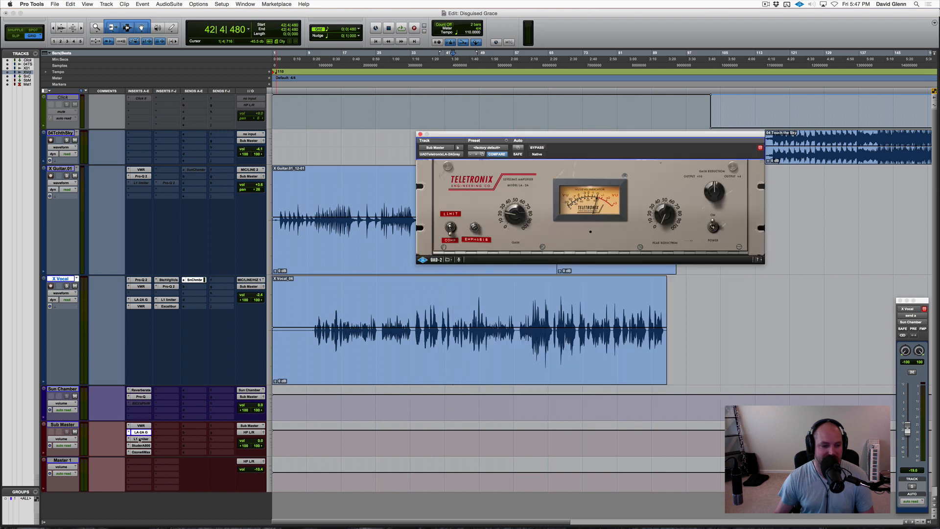
click(141, 438)
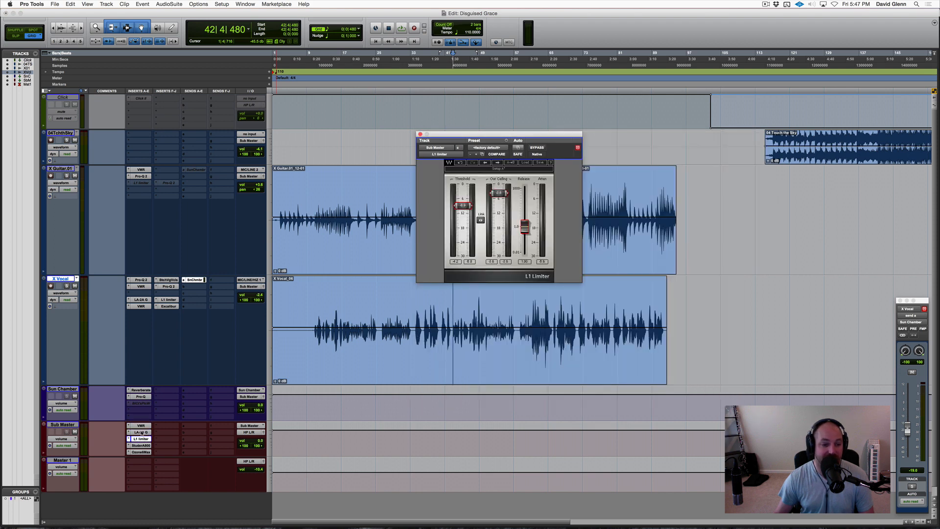
click(141, 432)
click(141, 439)
click(141, 446)
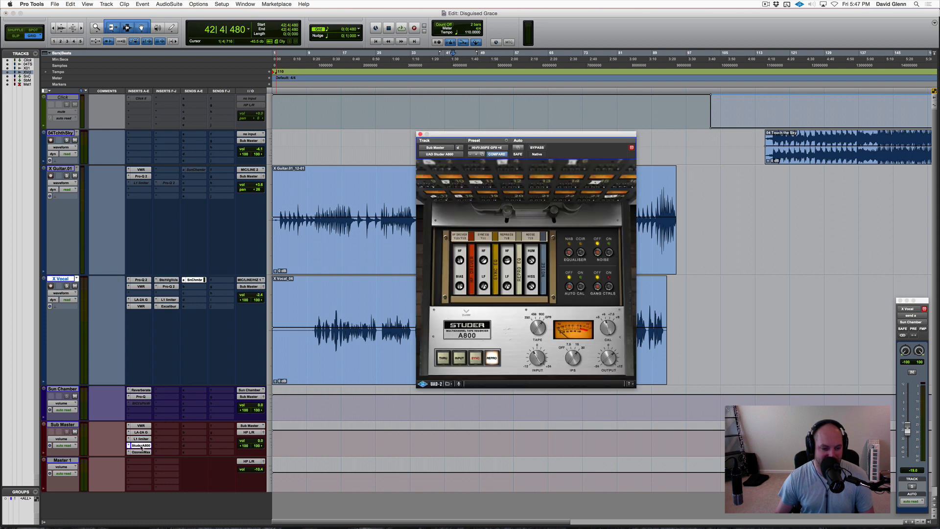
click(141, 452)
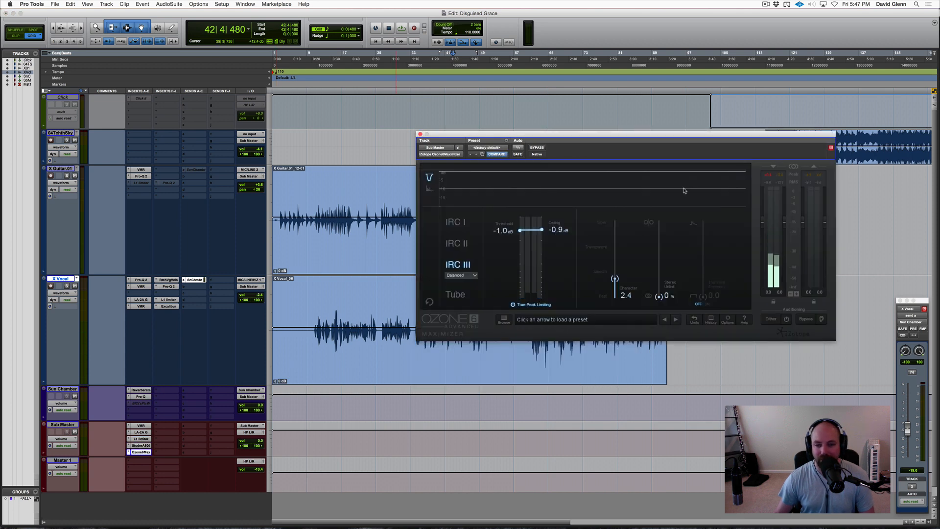
Step: Play the mix from bar 42 while checking the Maximizer's limiting, close its window, and stop playback
drag(621, 134, 503, 125)
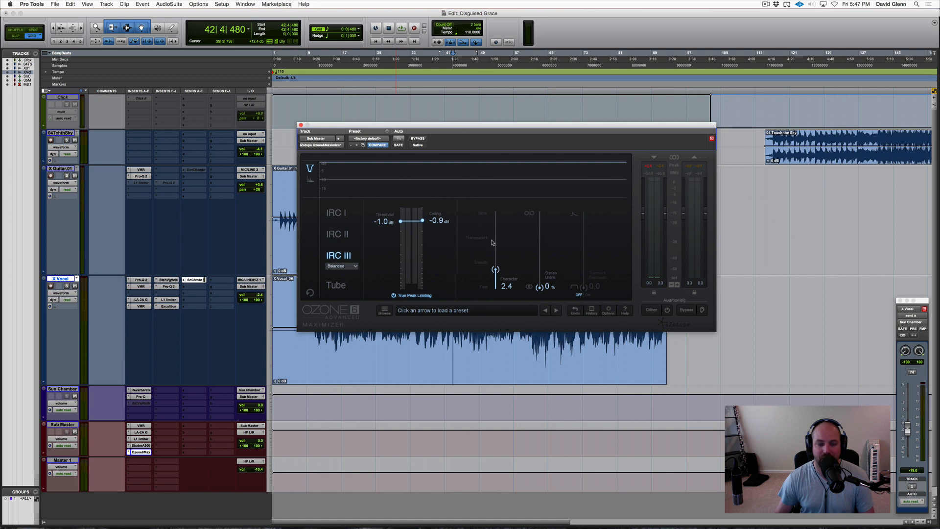
key(space)
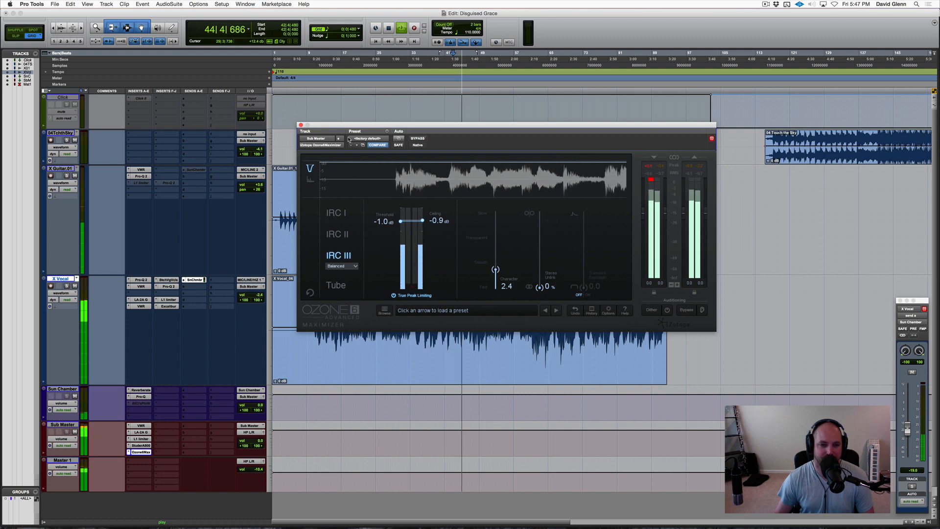
click(300, 124)
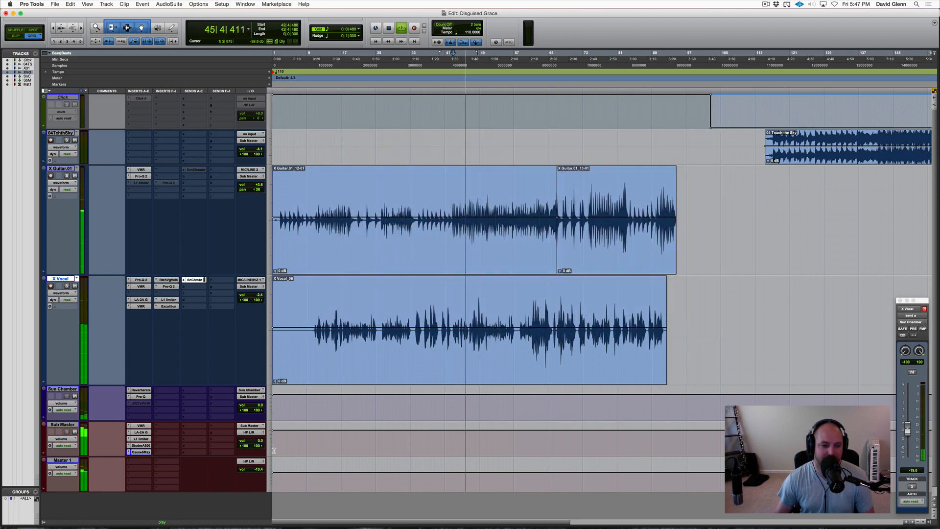
key(space)
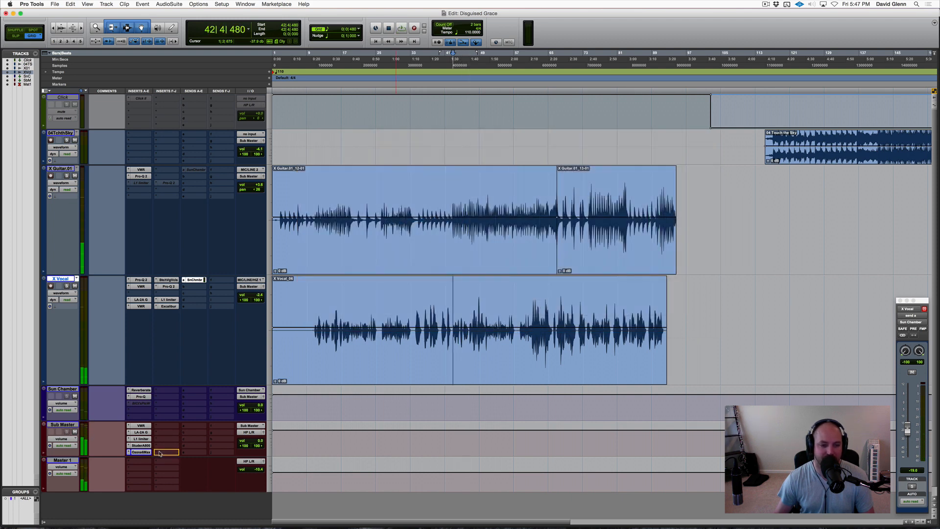
Step: Move the Ozone Maximizer to the Sub Master's last insert slot and insert FabFilter Pro-Q 2 in the slot it occupied
drag(138, 456, 167, 453)
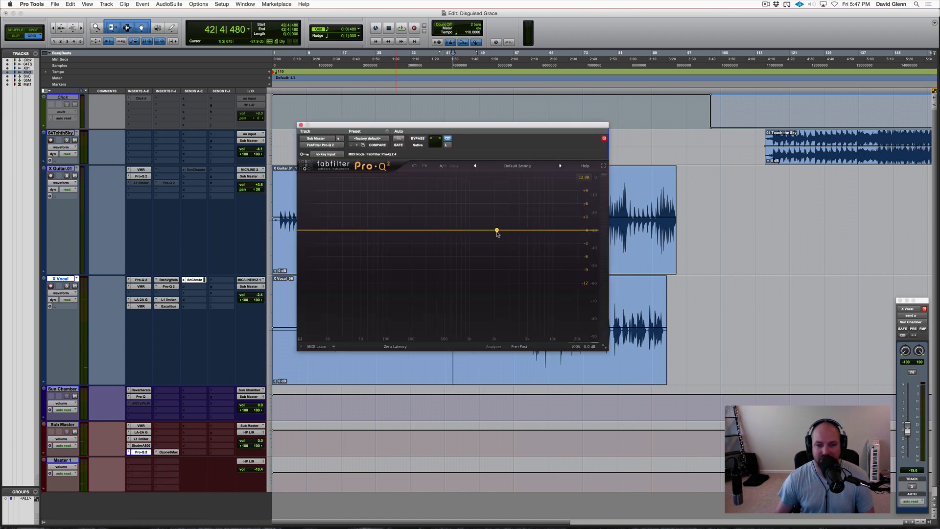
Step: During playback, cut about 1.7 dB near 3.5 kHz and 2.3 dB near 685 Hz in the Sub Master's Pro-Q 2, and add a low cut around 90 Hz
click(496, 231)
key(space)
mouse_move(497, 231)
mouse_down()
mouse_move(563, 237)
mouse_move(512, 241)
mouse_up()
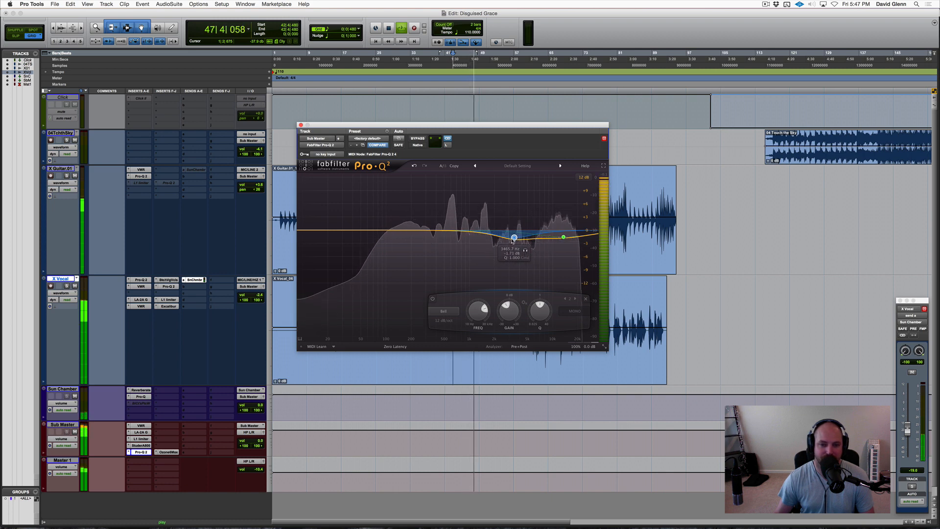
double_click(449, 227)
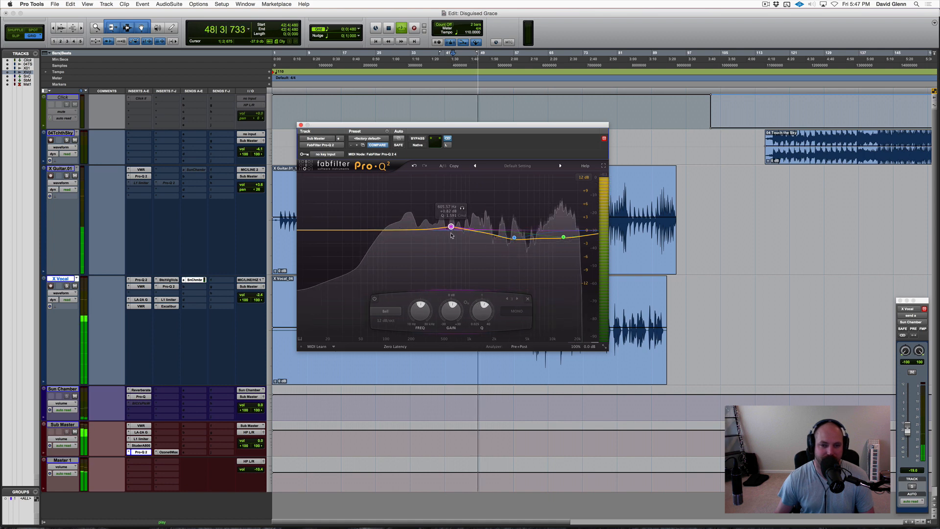
mouse_move(450, 229)
mouse_down()
mouse_move(459, 216)
mouse_move(456, 245)
mouse_up()
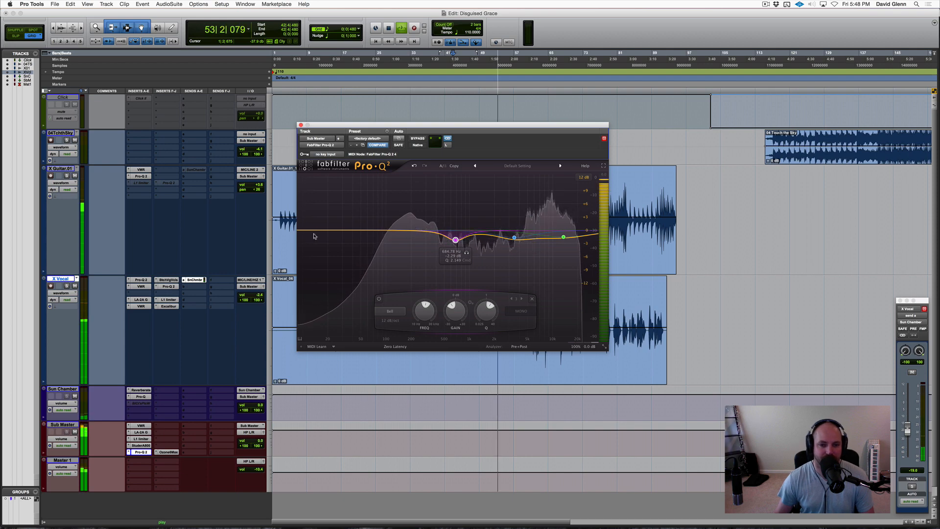
drag(304, 229, 381, 228)
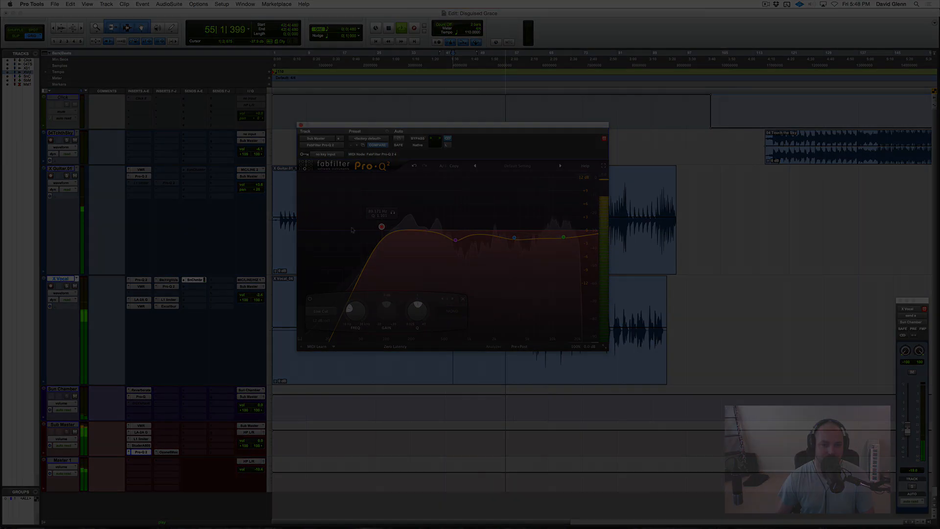